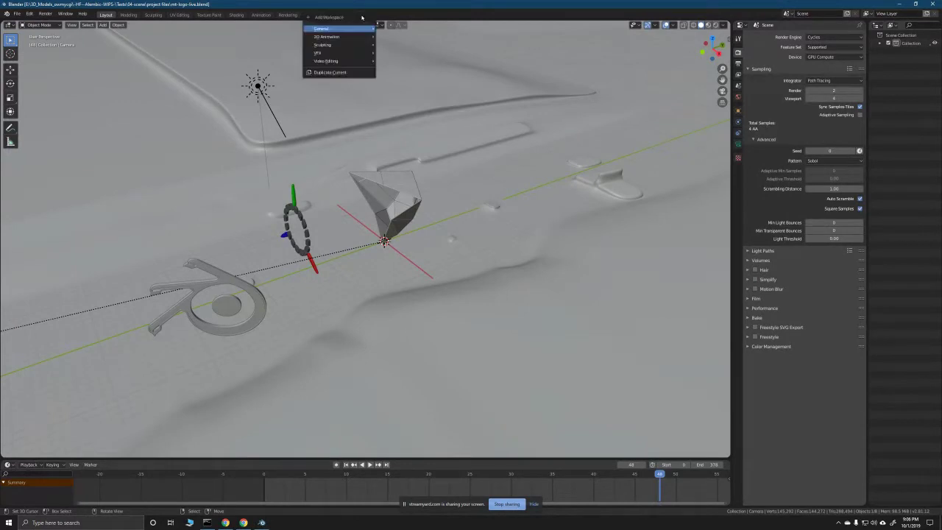
Step: Add a VFX Motion Tracking workspace and load the image000.jpg footage into its clip editor
mouse_move(356, 55)
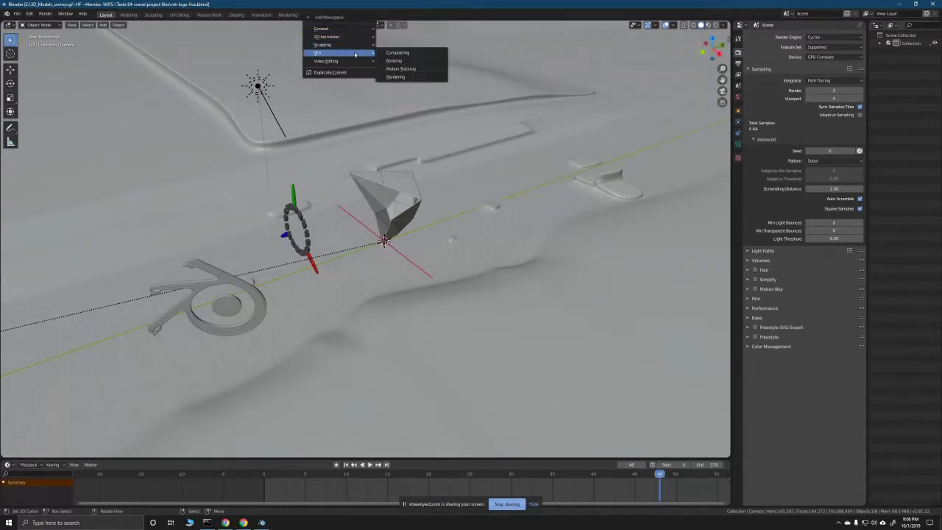
left_click(409, 71)
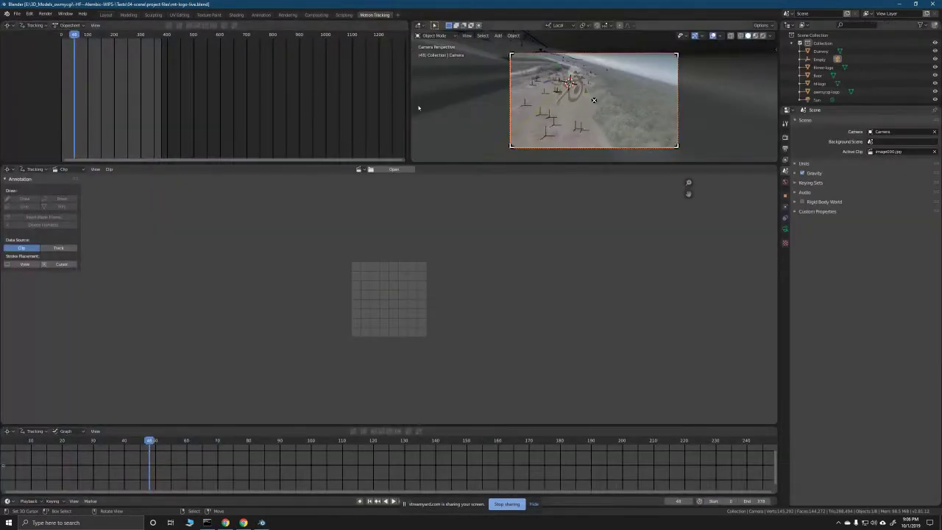
left_click(360, 170)
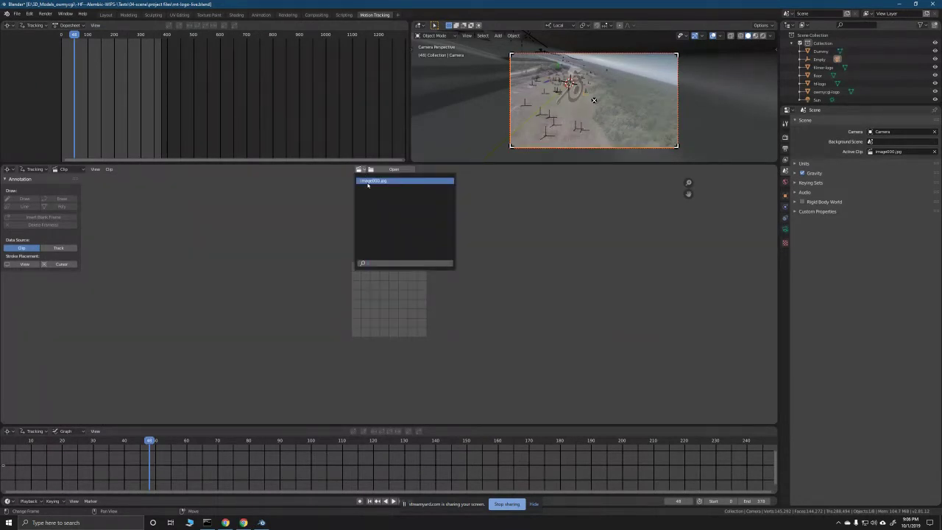
left_click(367, 181)
scroll(441, 326, "down", 3)
key("f")
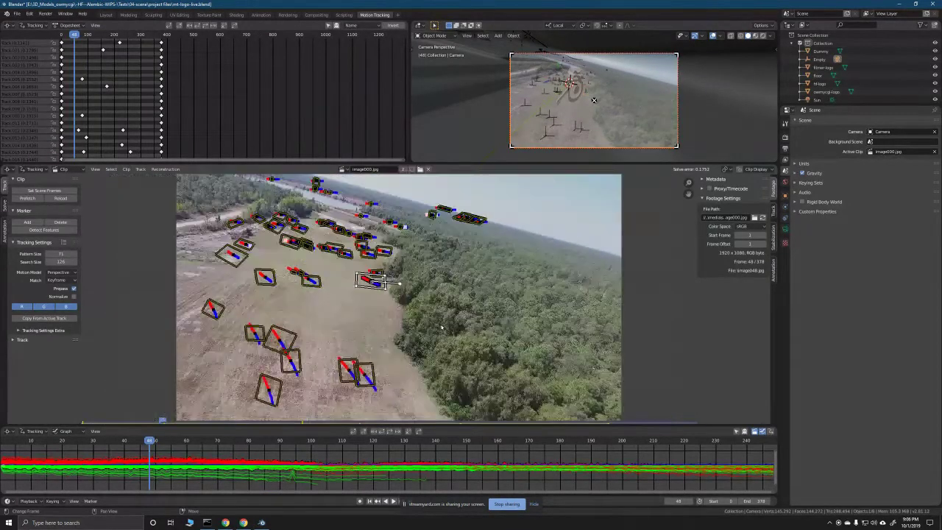
Step: Shrink the tracking graph area and make the camera viewport taller in the Motion Tracking layout
left_click_drag(442, 431, 442, 463)
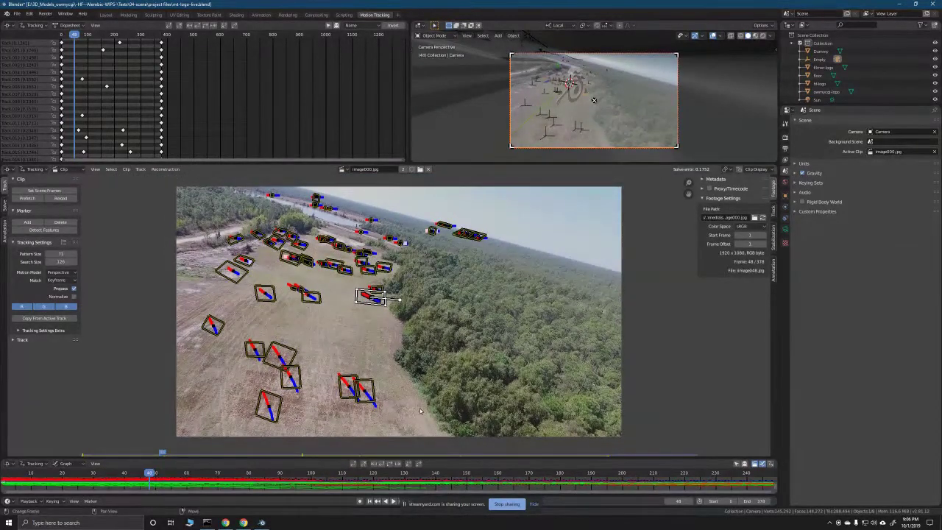
scroll(421, 410, "down", 1)
scroll(406, 412, "up", 1)
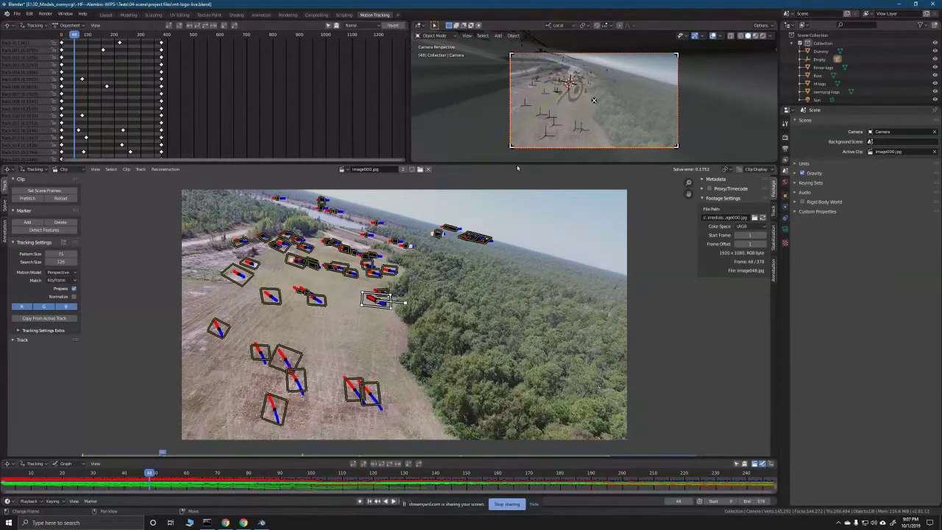
left_click_drag(517, 161, 513, 224)
Step: Examine the tracking markers on the drone footage, including a close look at the overlapping pair in the foreground field
scroll(447, 324, "up", 2)
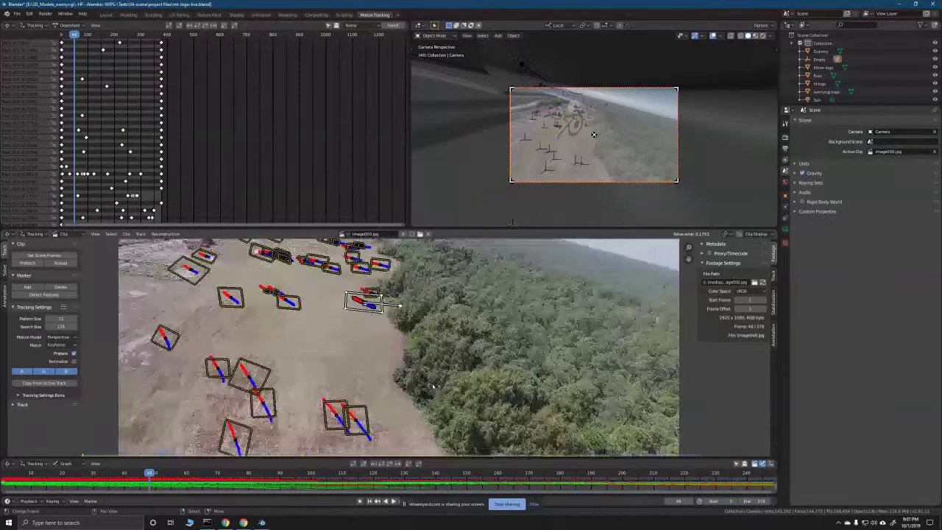
scroll(426, 372, "down", 2)
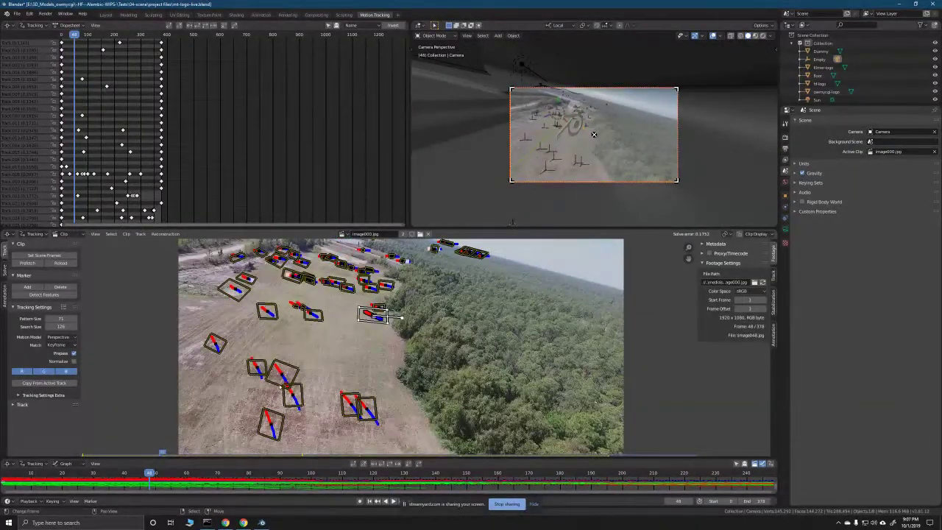
scroll(342, 360, "down", 2)
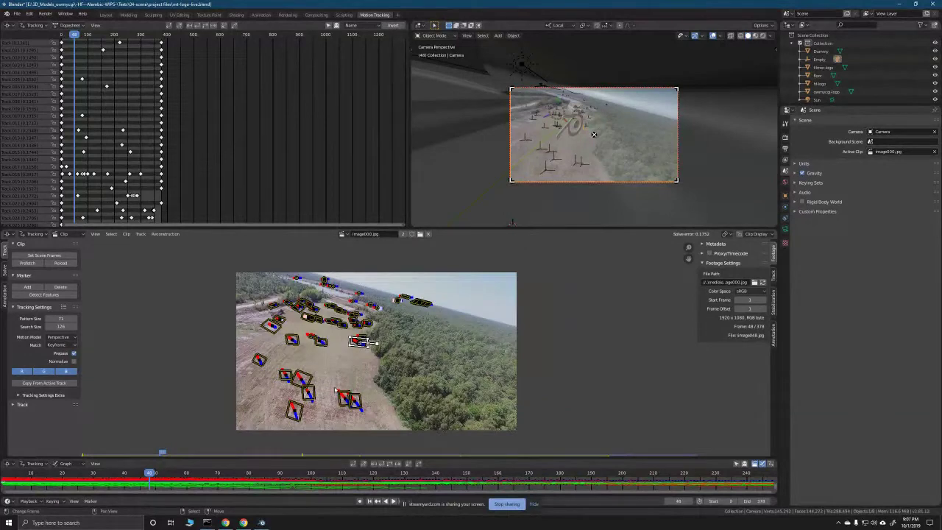
scroll(334, 390, "up", 1)
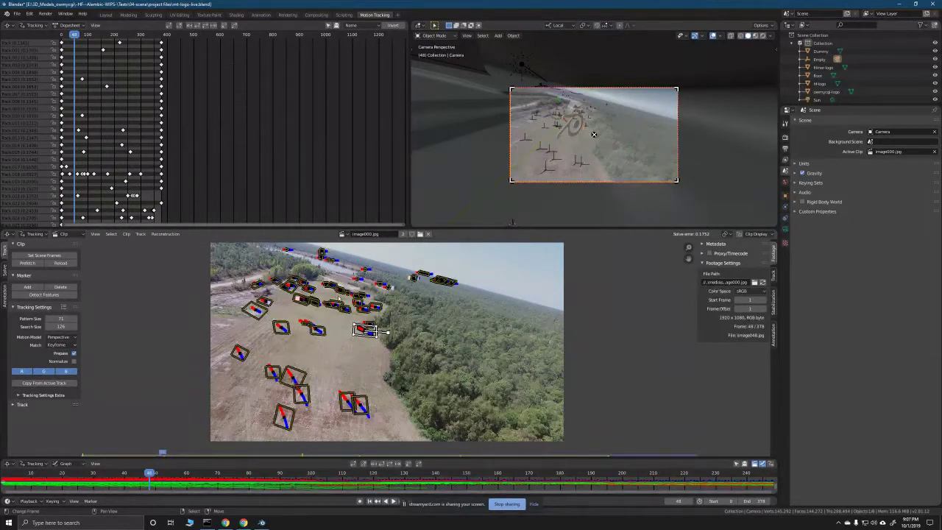
scroll(349, 404, "up", 7)
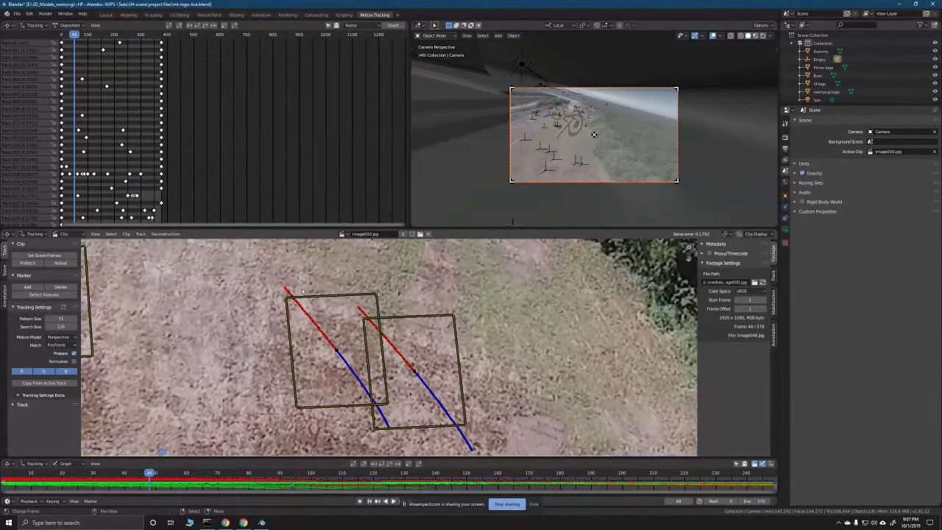
scroll(303, 300, "down", 8)
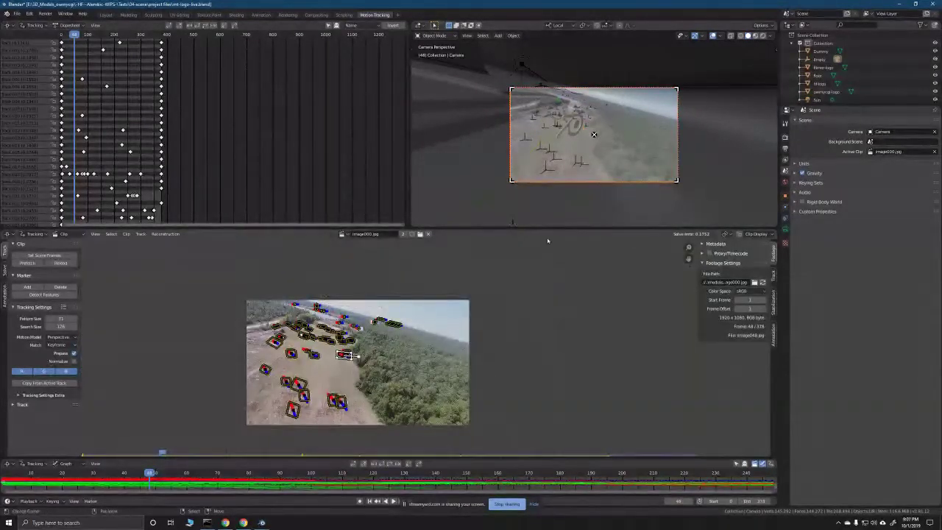
Step: Enlarge the 3D viewport to full screen and hide the floor object from the right orthographic view
left_click_drag(547, 229, 548, 358)
scroll(574, 236, "up", 3)
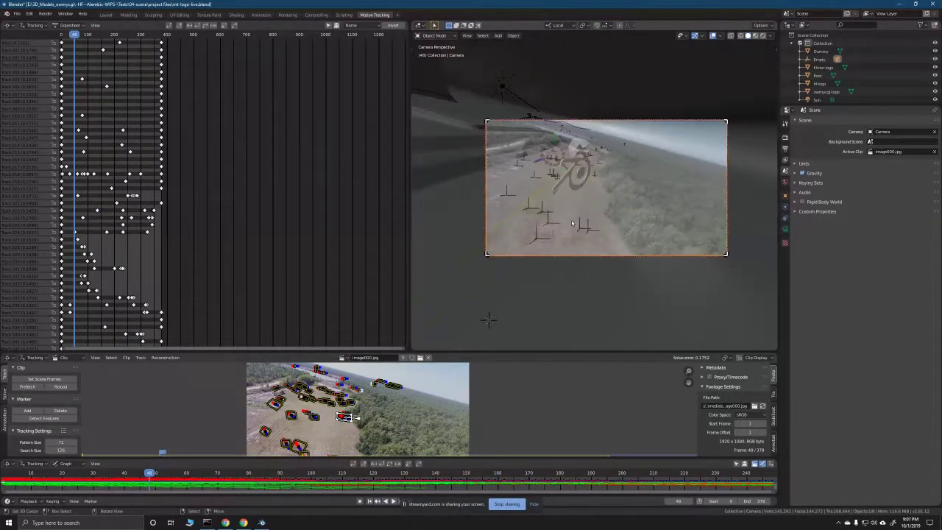
key("ctrl+space")
scroll(554, 226, "down", 3)
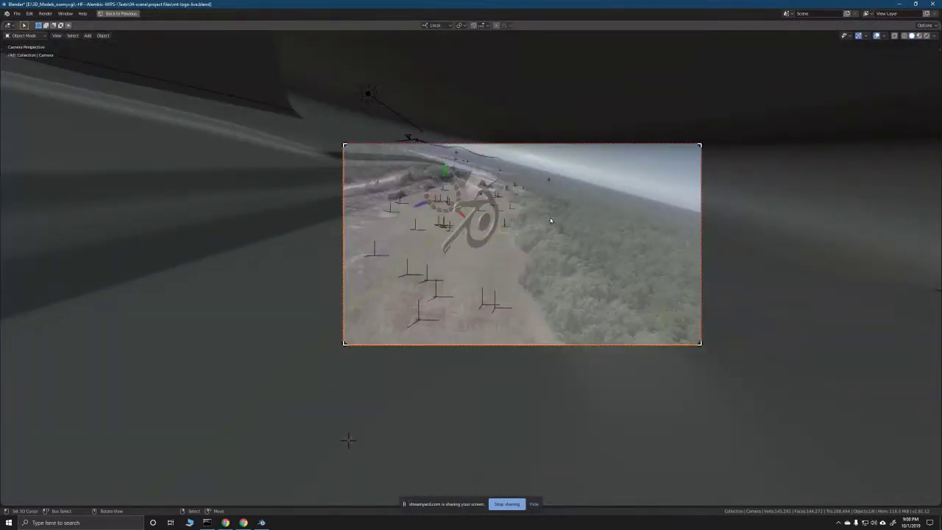
key("KP_3")
left_click(446, 295)
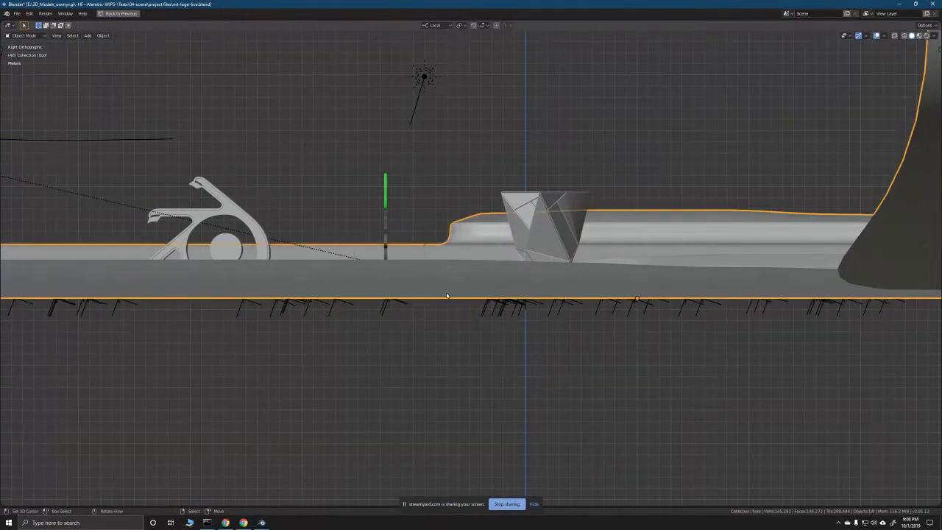
key("h")
Step: Examine how the tracked points sit under the logos from the side, in perspective and through the camera, then restore the multi-area layout
scroll(421, 308, "up", 5)
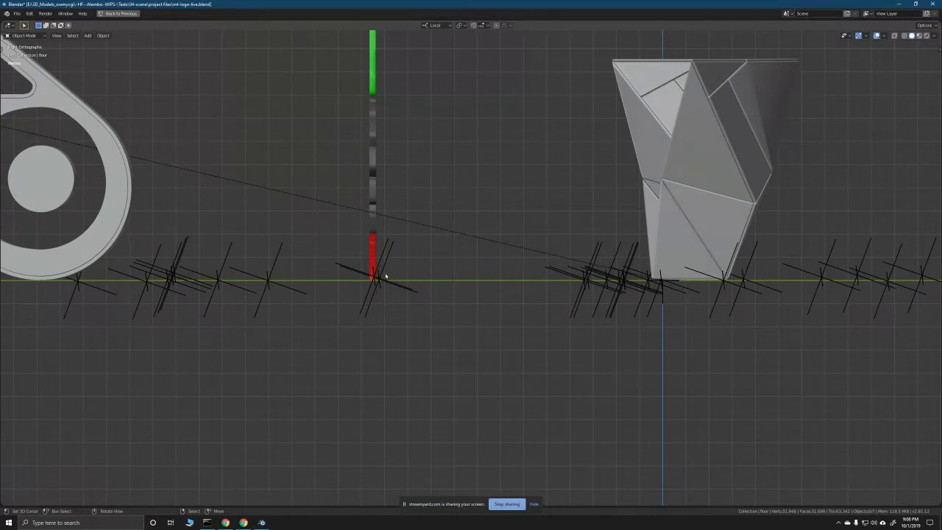
scroll(375, 314, "down", 4)
scroll(389, 294, "up", 2)
scroll(389, 294, "down", 3)
left_click_drag(390, 294, 526, 346)
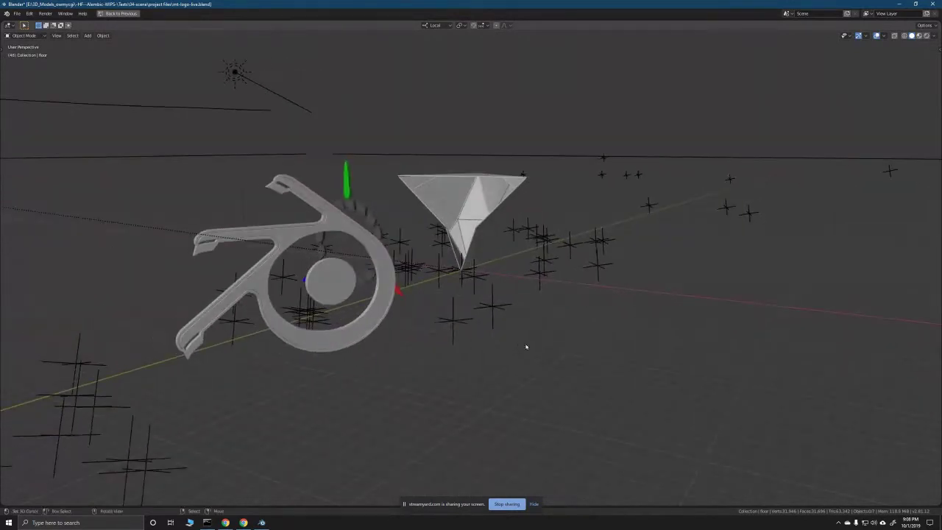
key("KP_0")
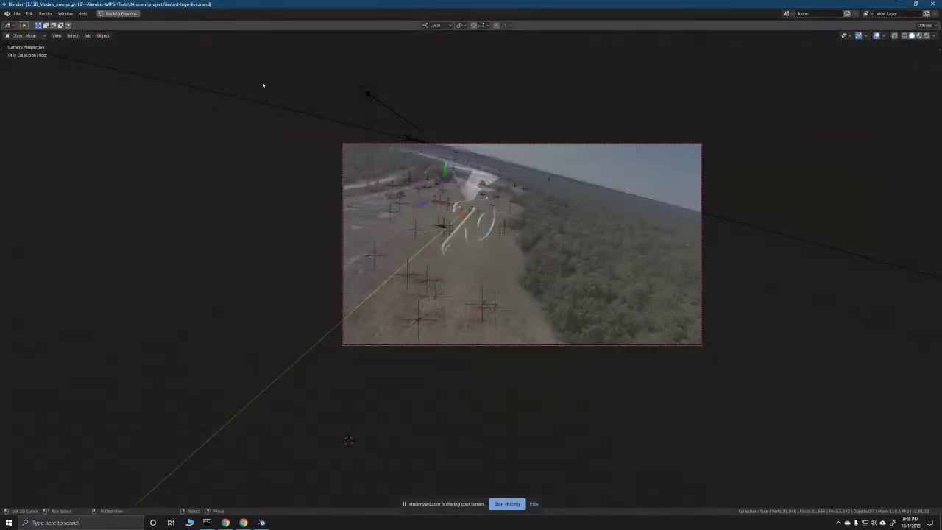
key("ctrl+space")
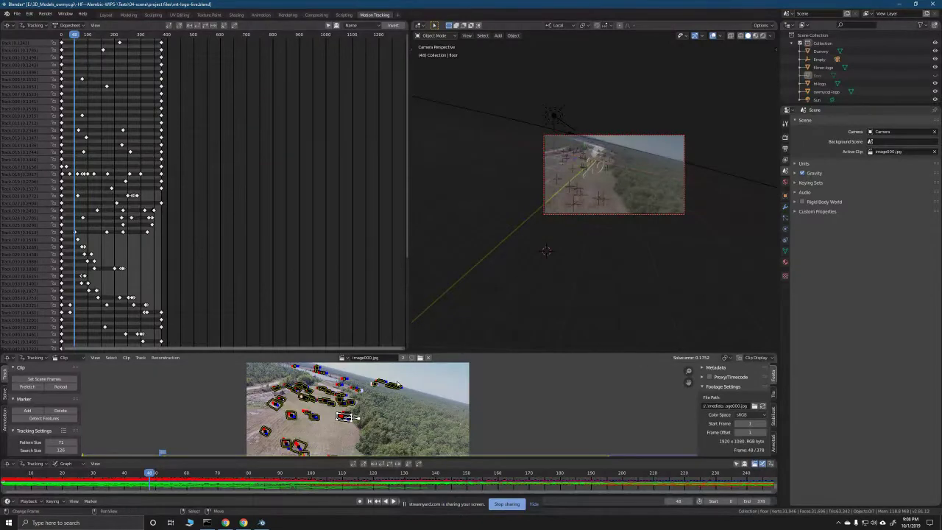
Step: Give the clip editor more height so most of the tracked footage fits in it
left_click_drag(446, 354, 451, 246)
scroll(352, 403, "up", 3)
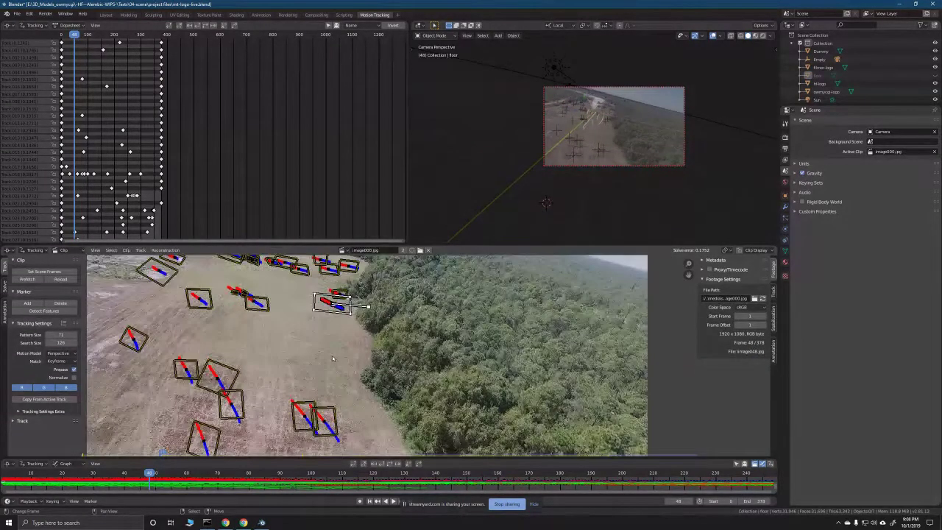
scroll(298, 364, "down", 2)
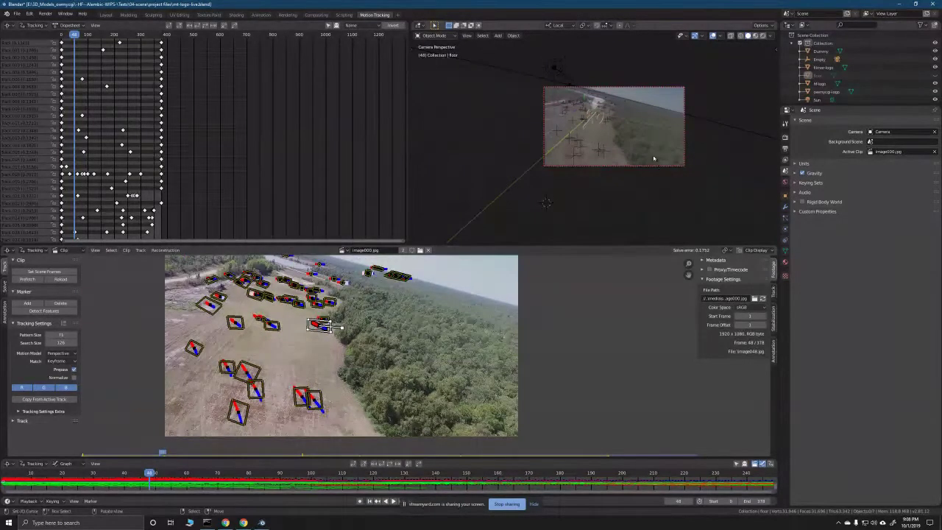
Step: Compare the tracked points with the ground line and world origin in right orthographic and perspective views
key("KP_3")
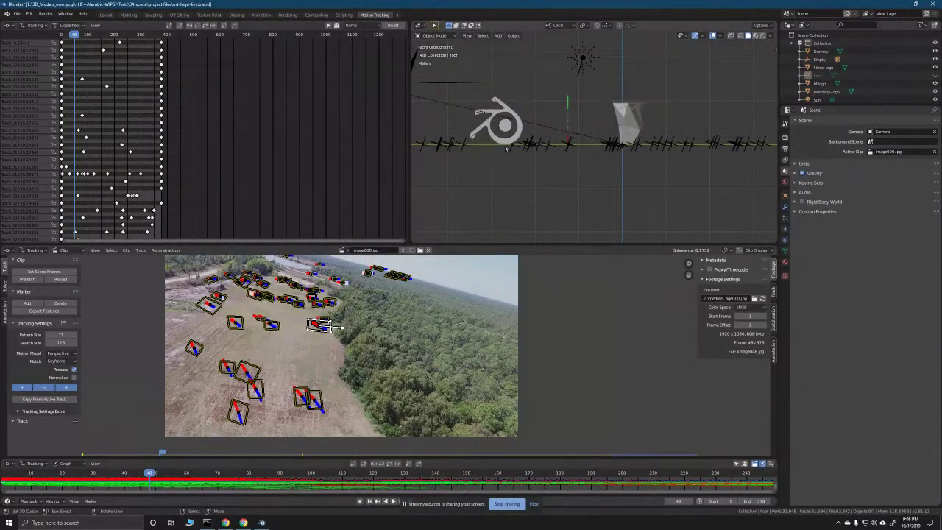
scroll(560, 165, "down", 3)
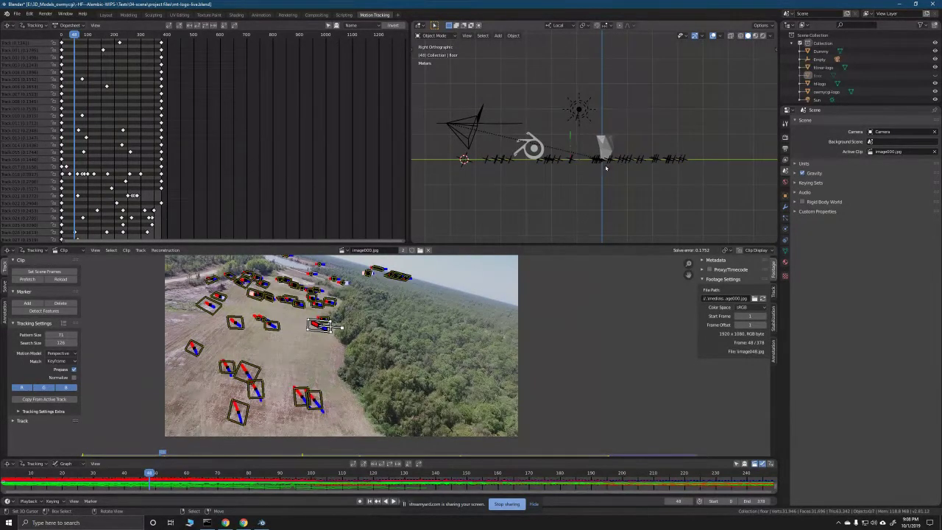
scroll(597, 164, "up", 3)
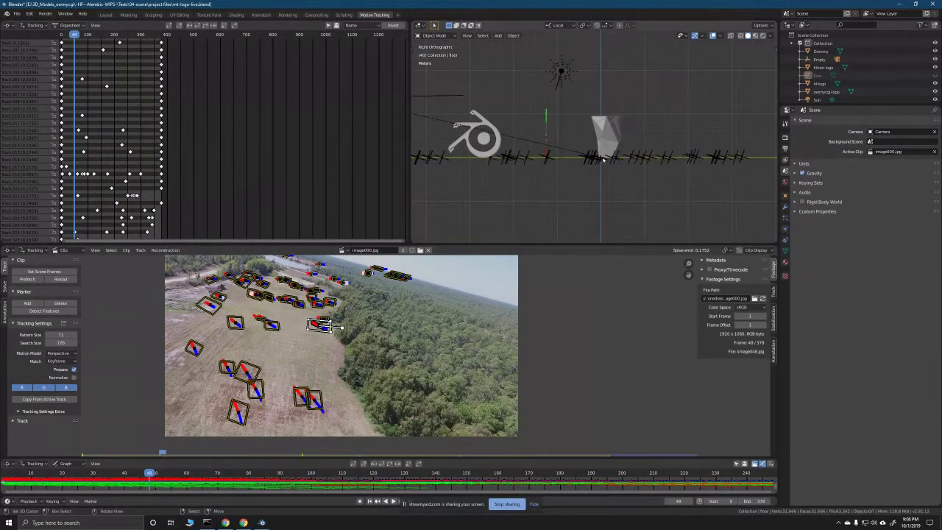
left_click_drag(603, 173, 635, 197)
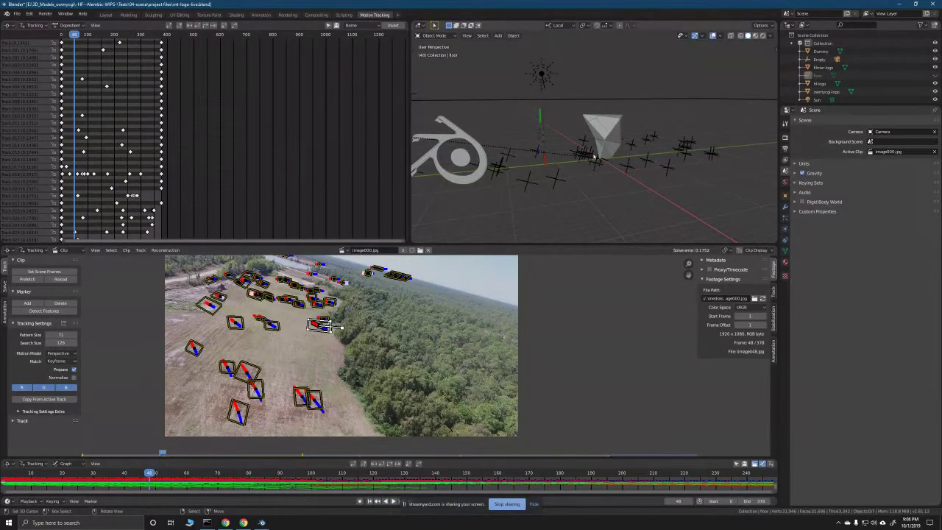
mouse_move(583, 184)
left_mouse_down()
mouse_move(636, 185)
mouse_move(583, 175)
left_mouse_up()
key("KP_3")
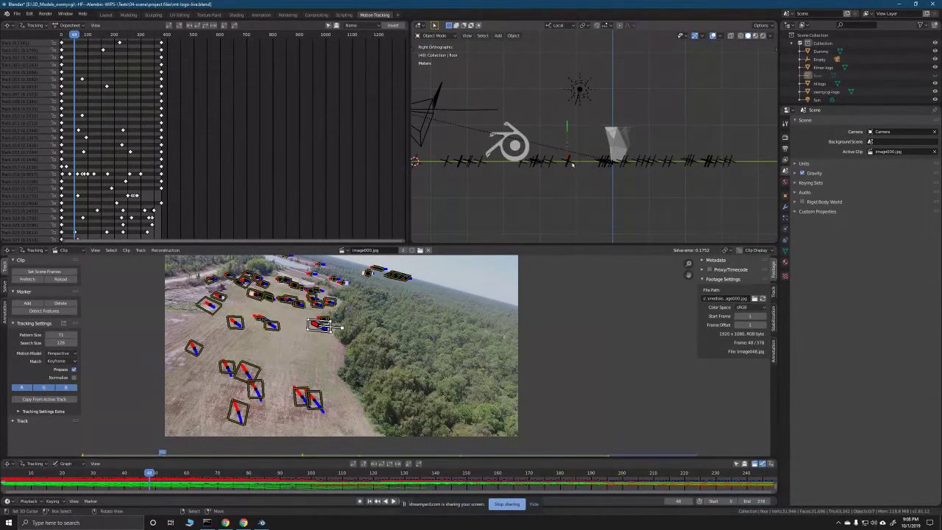
scroll(570, 162, "up", 2)
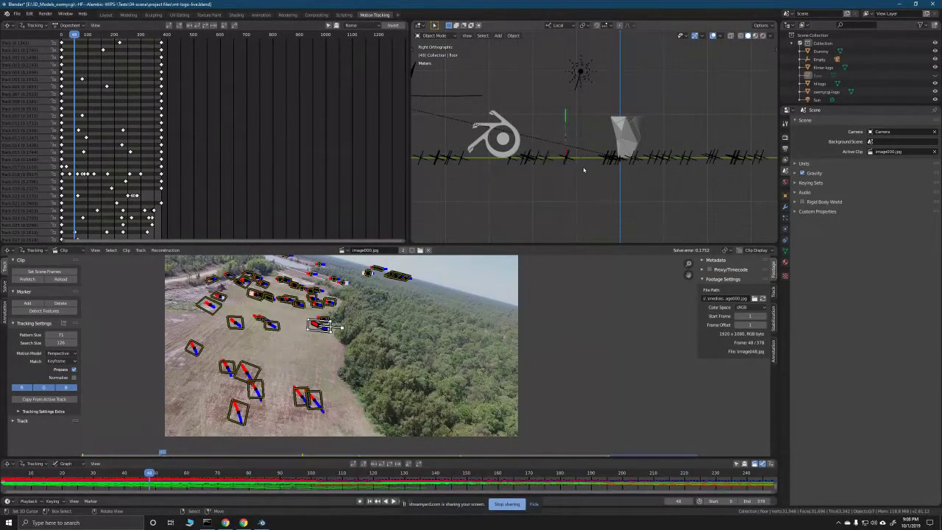
Step: Select a distant tracked point near the ground line in the right orthographic view
left_click_drag(543, 167, 562, 190)
key("KP_0")
scroll(559, 165, "up", 4)
left_click(559, 165)
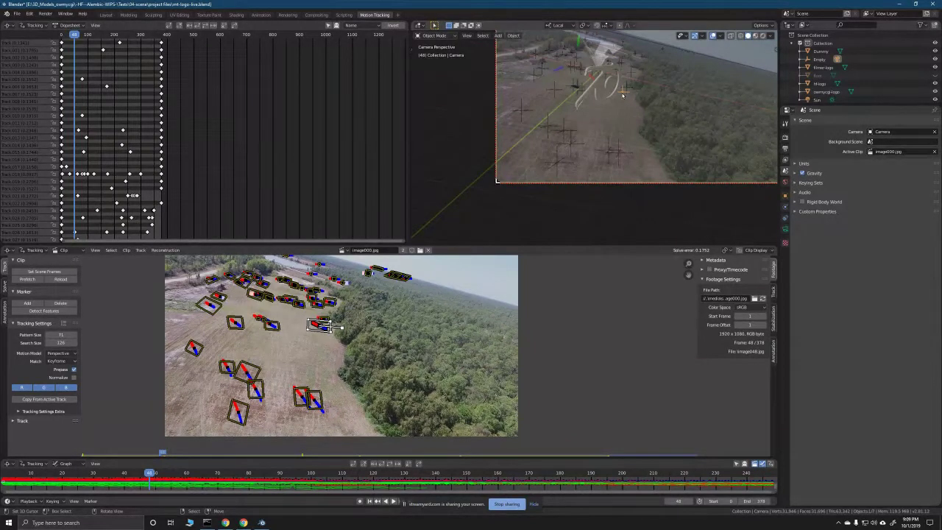
left_click_drag(647, 96, 562, 133)
scroll(535, 119, "up", 5)
scroll(641, 61, "up", 5)
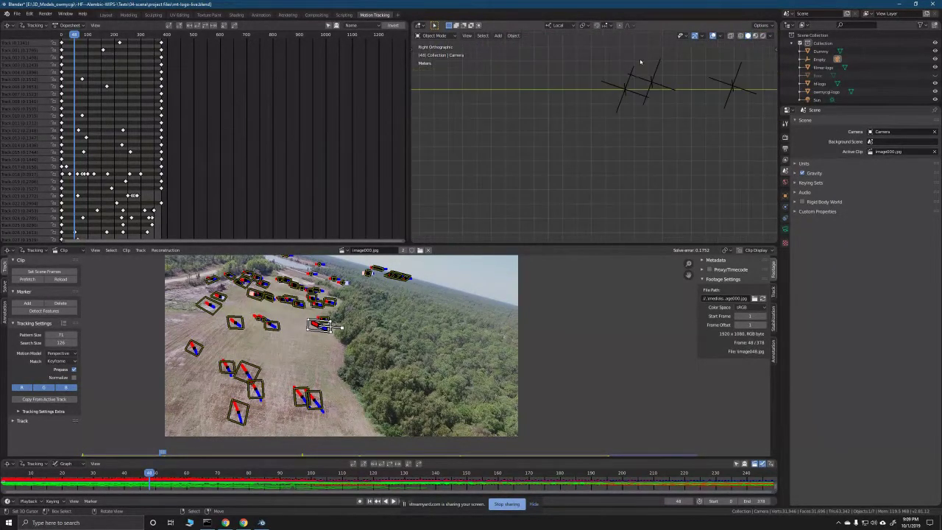
left_click(627, 92)
scroll(625, 100, "up", 5)
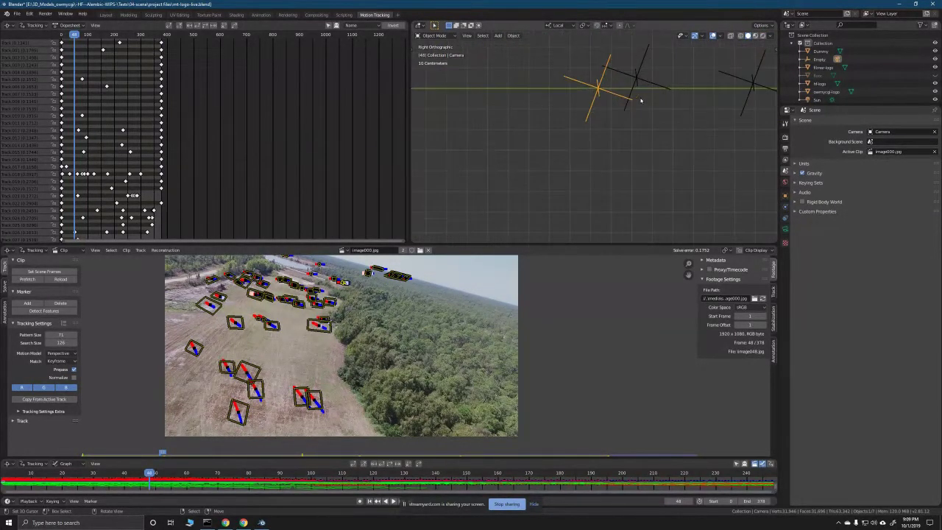
Step: Examine how the selected distant point and the remaining tracked points line up along the ground axis
scroll(604, 104, "down", 2)
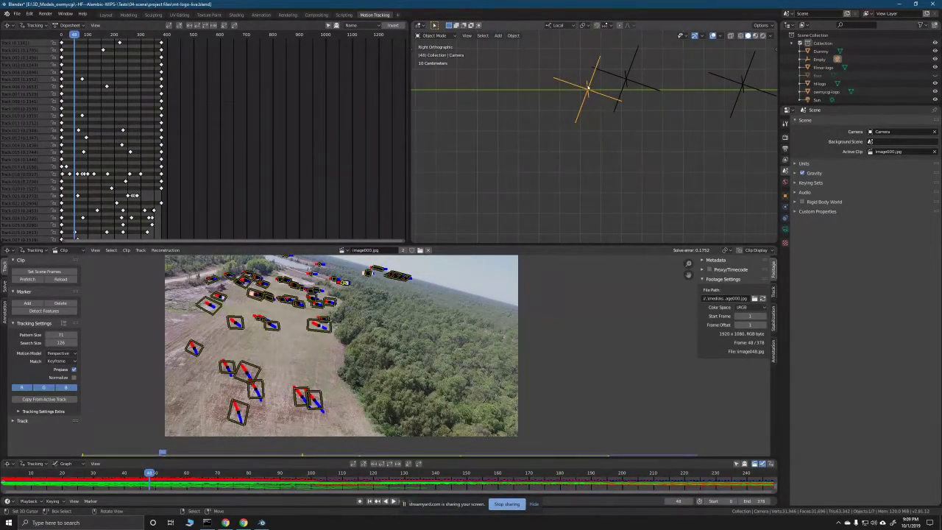
scroll(615, 98, "down", 4)
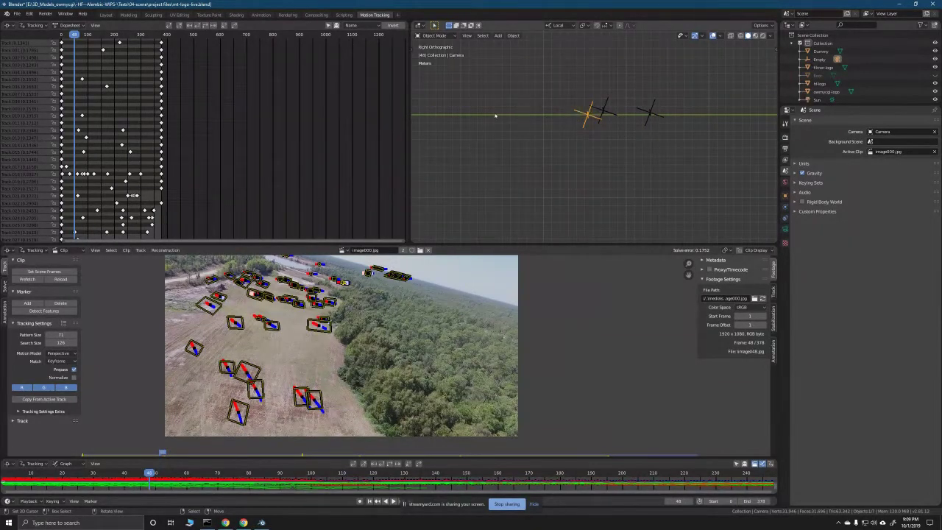
scroll(613, 145, "down", 4)
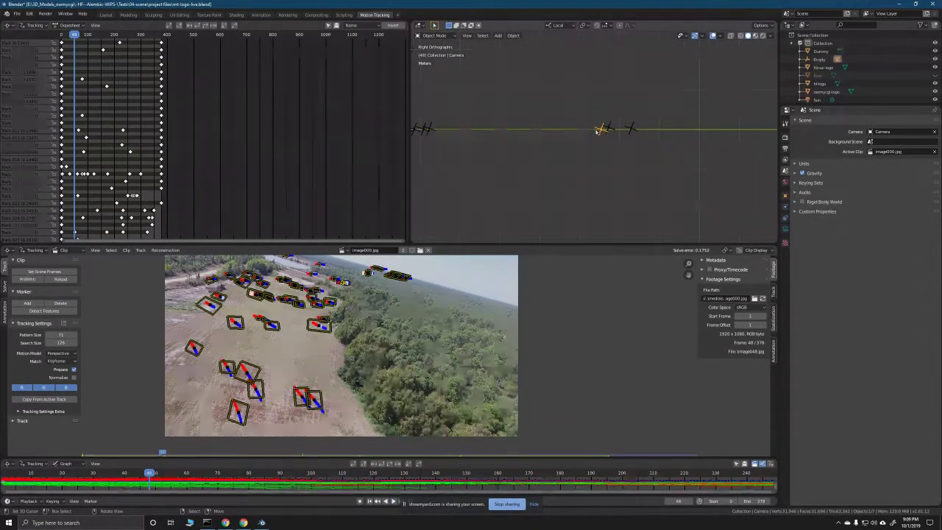
scroll(601, 133, "down", 4)
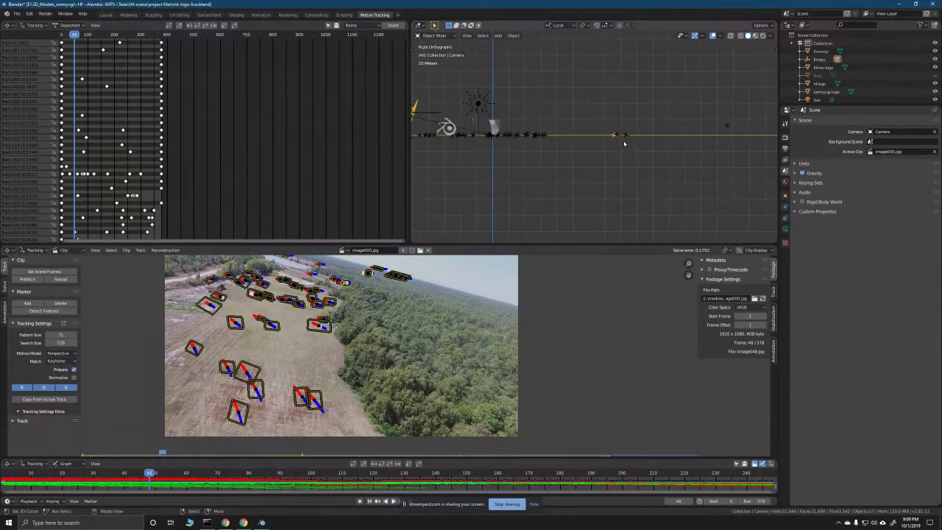
scroll(566, 156, "down", 1)
scroll(462, 142, "up", 3)
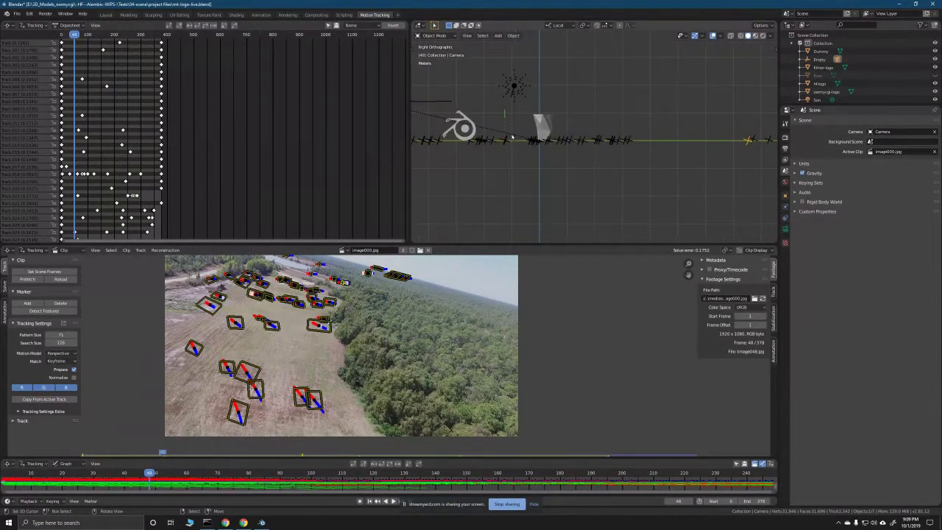
Step: Examine how closely the tracked points sit on the ground line in perspective and close-up right orthographic views
left_click_drag(581, 176, 578, 154)
scroll(605, 153, "up", 2)
scroll(558, 148, "up", 2)
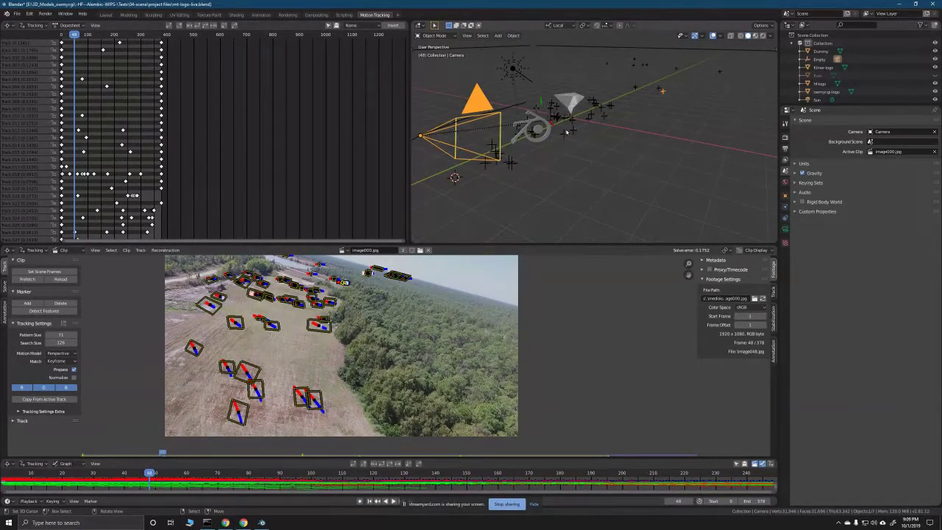
scroll(567, 133, "up", 2)
scroll(358, 295, "down", 2)
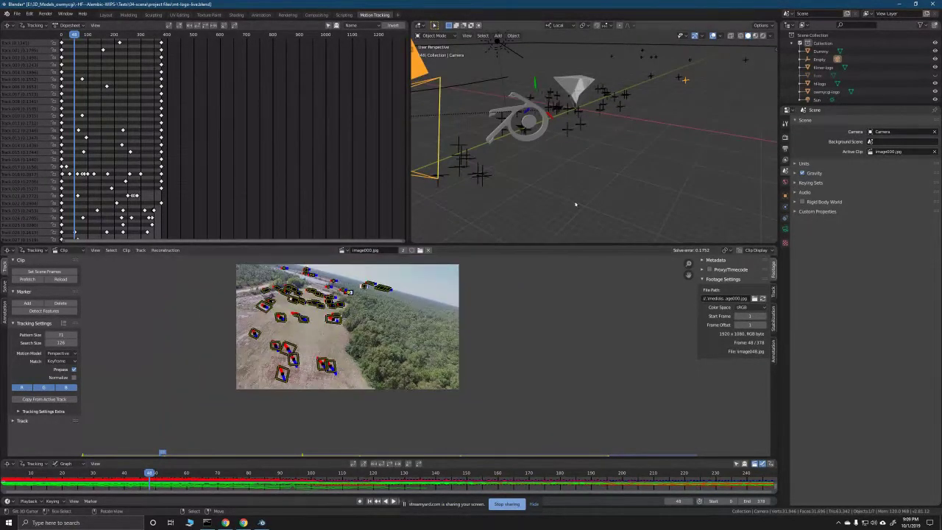
scroll(570, 184, "up", 3)
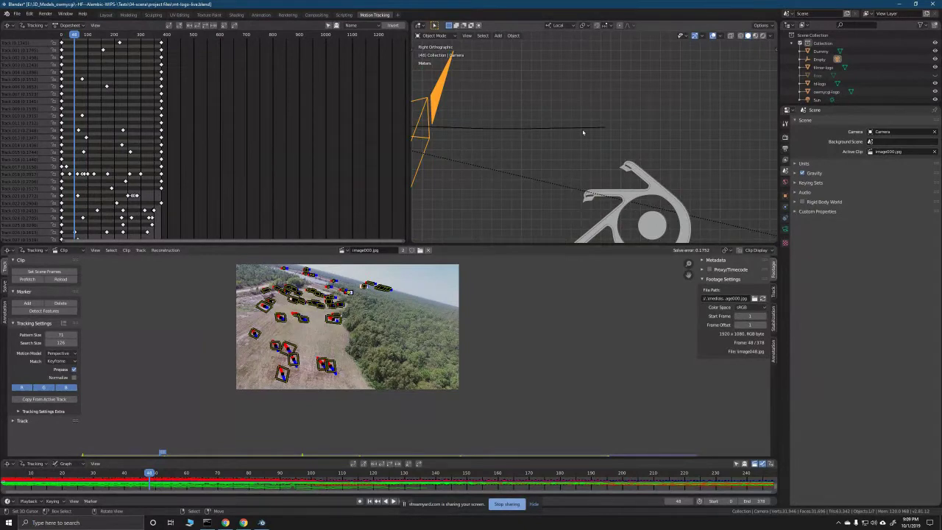
key("KP_3")
scroll(517, 94, "down", 5)
scroll(579, 153, "up", 4)
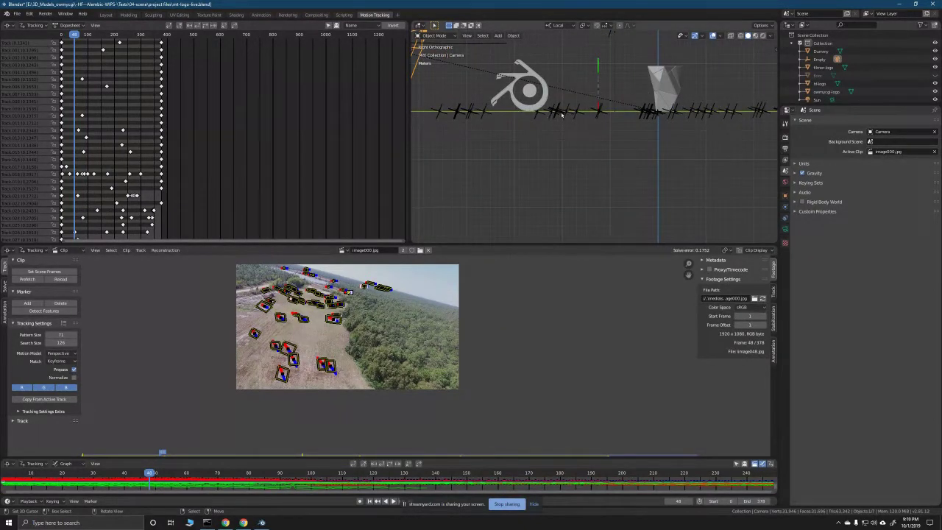
scroll(546, 116, "up", 6)
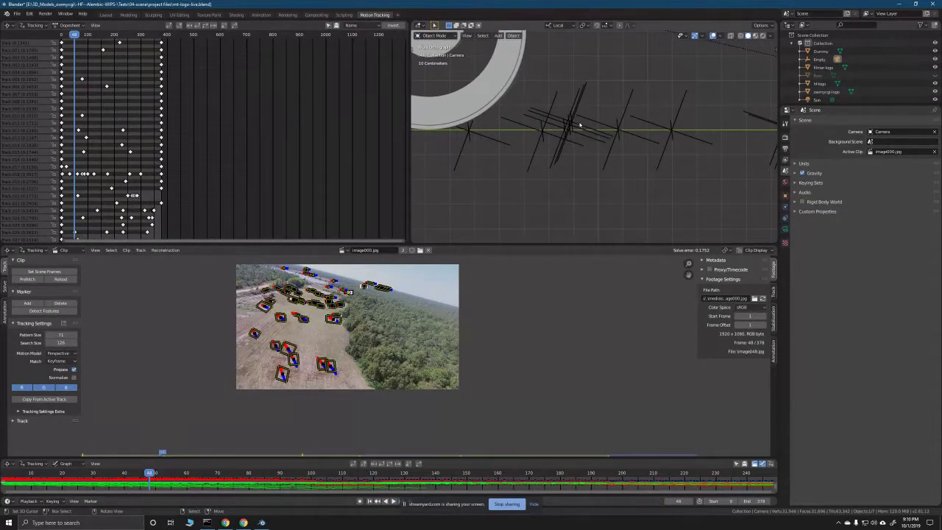
scroll(637, 129, "up", 8)
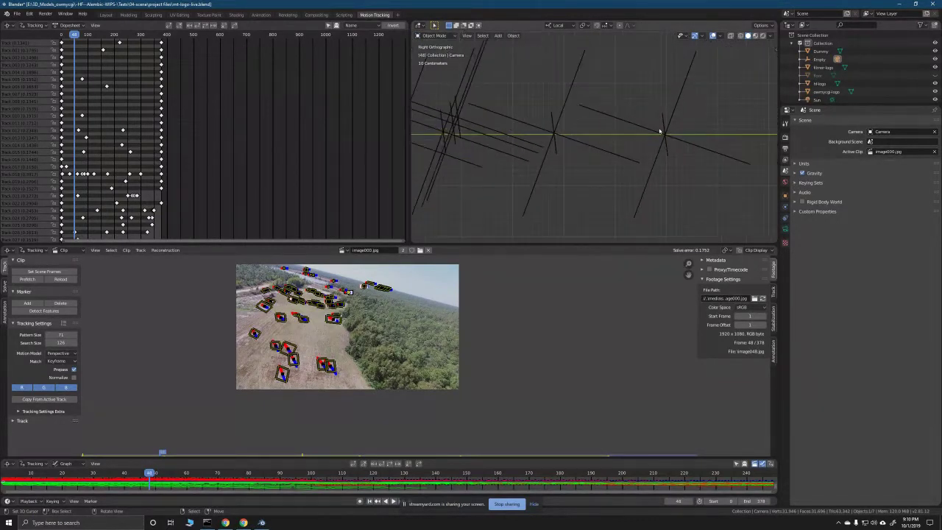
scroll(525, 130, "up", 1)
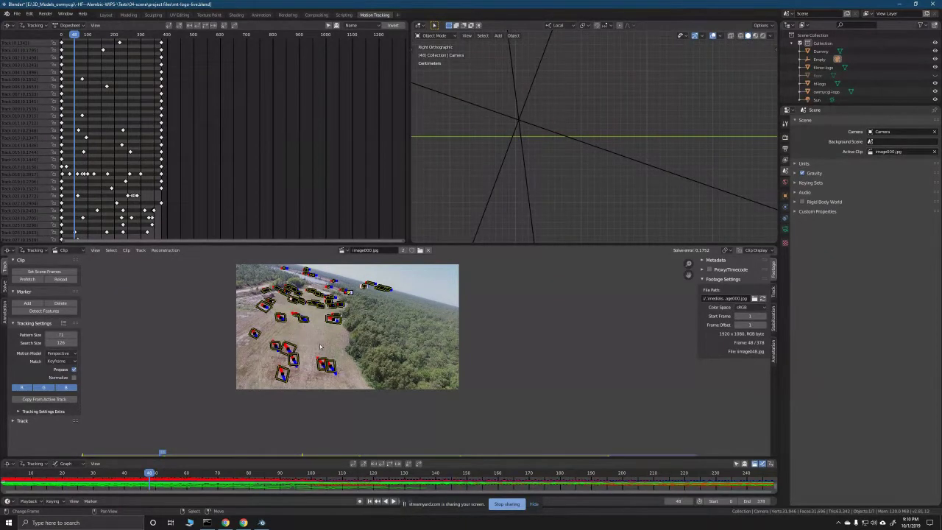
Step: Inspect the foreground tracking markers on the field in the drone footage and compare them with the rest of the clip
scroll(305, 366, "up", 6)
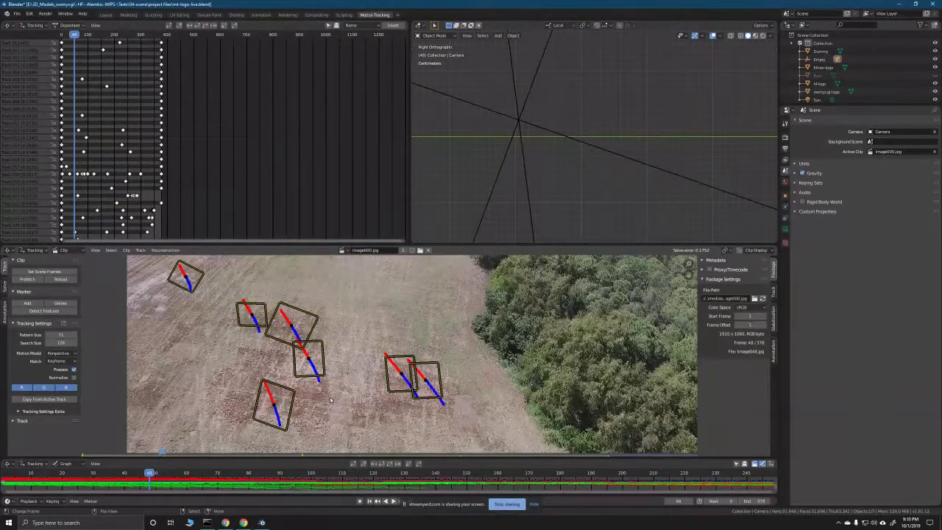
scroll(358, 377, "down", 3)
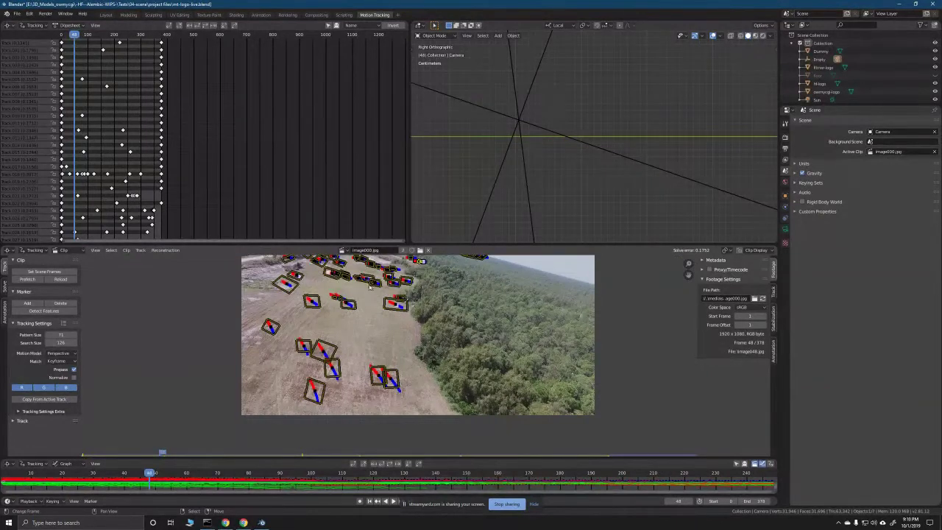
scroll(379, 289, "down", 1)
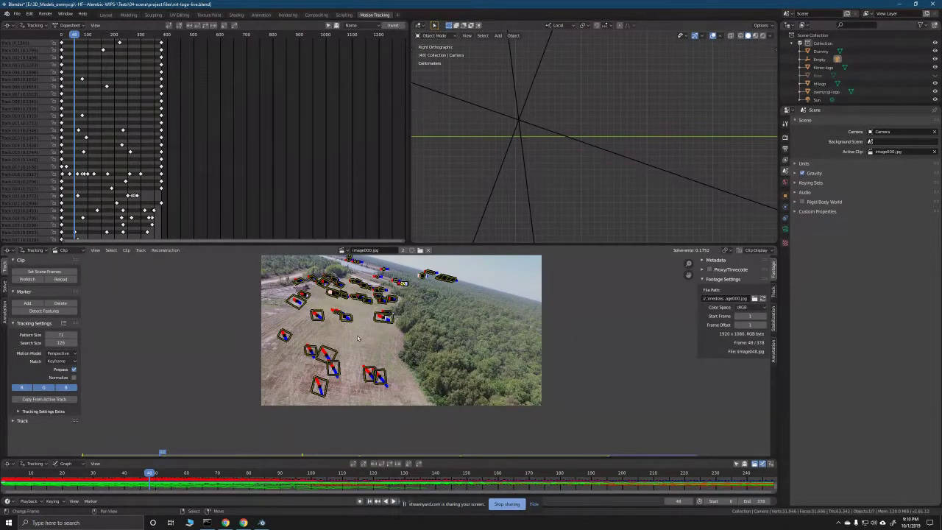
scroll(507, 137, "down", 4)
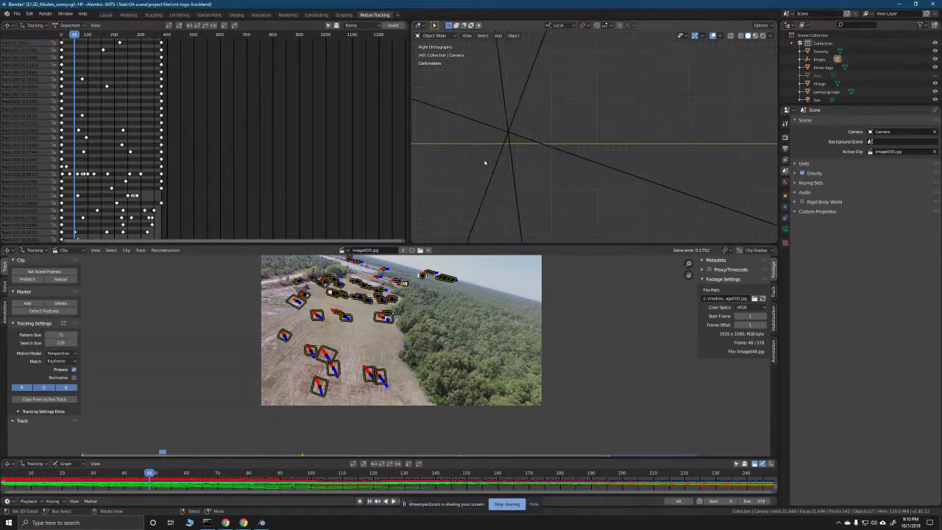
Step: Unhide the floor mesh in the 3D viewport and inspect how the tracked points and logos sit on it
left_click_drag(497, 150, 537, 153)
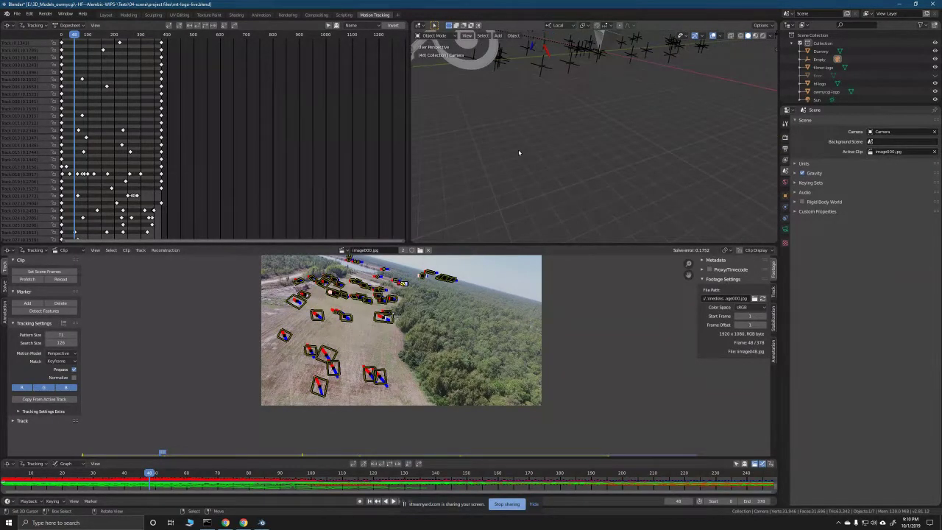
key("shift+h")
left_click_drag(513, 155, 620, 164)
key("alt+h")
left_click(628, 159)
scroll(556, 151, "up", 6)
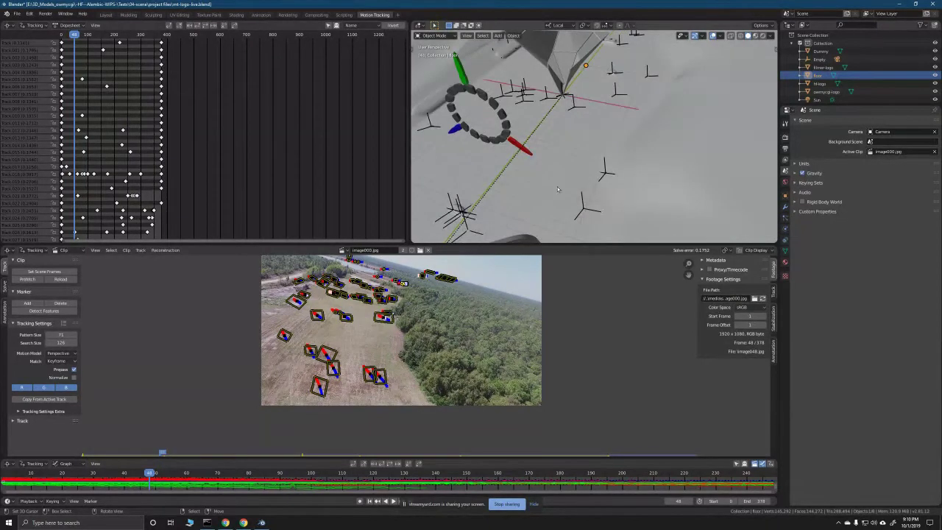
scroll(575, 177, "down", 5)
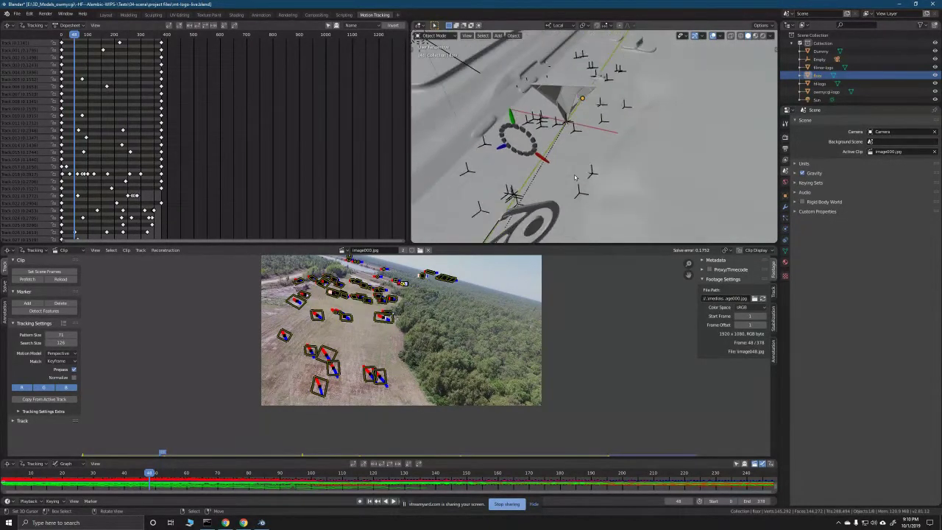
Step: Check the floor mesh and tracked points from the right side and over the footage through the scene camera
key("KP_3")
left_click_drag(568, 200, 548, 194)
key("KP_0")
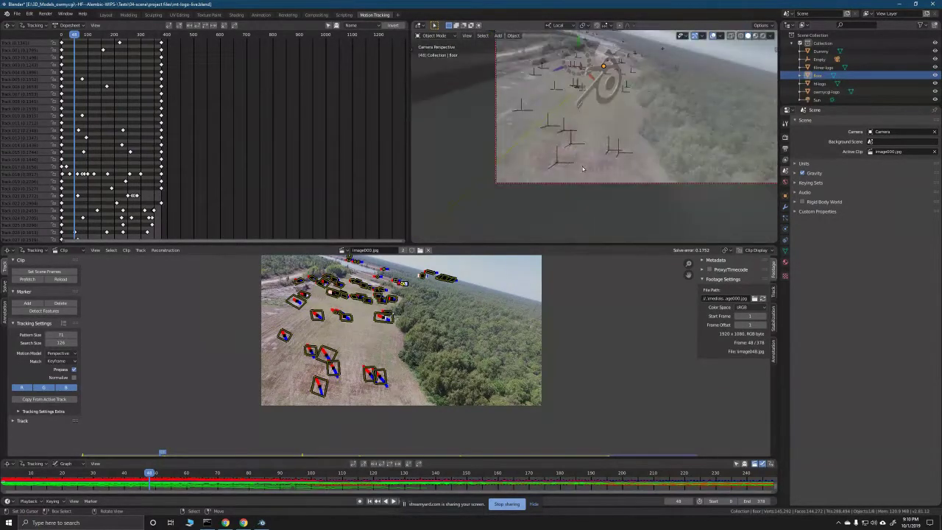
scroll(586, 163, "down", 3)
scroll(586, 164, "up", 3)
scroll(584, 162, "up", 1)
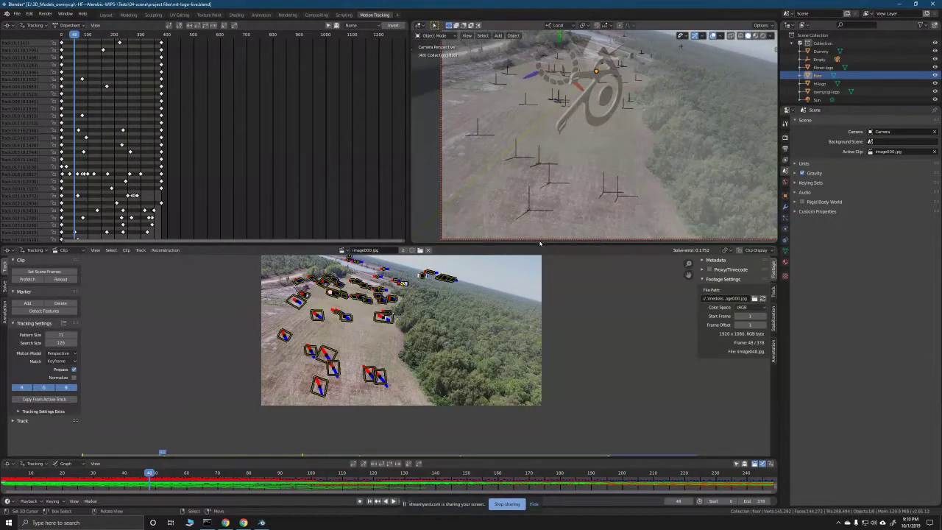
Step: Give the 3D viewport more height and examine the floor, logos and tracked points against the footage in camera view
left_click_drag(539, 246, 532, 303)
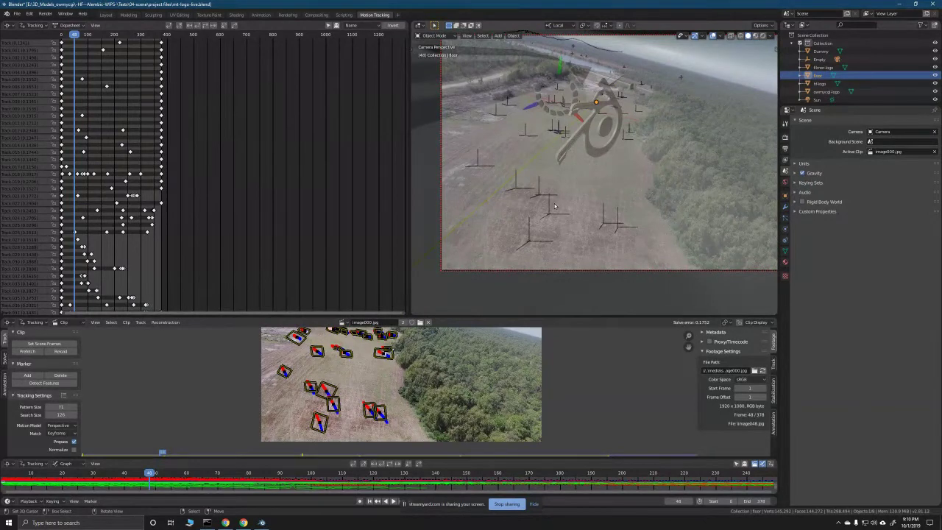
scroll(555, 206, "up", 3)
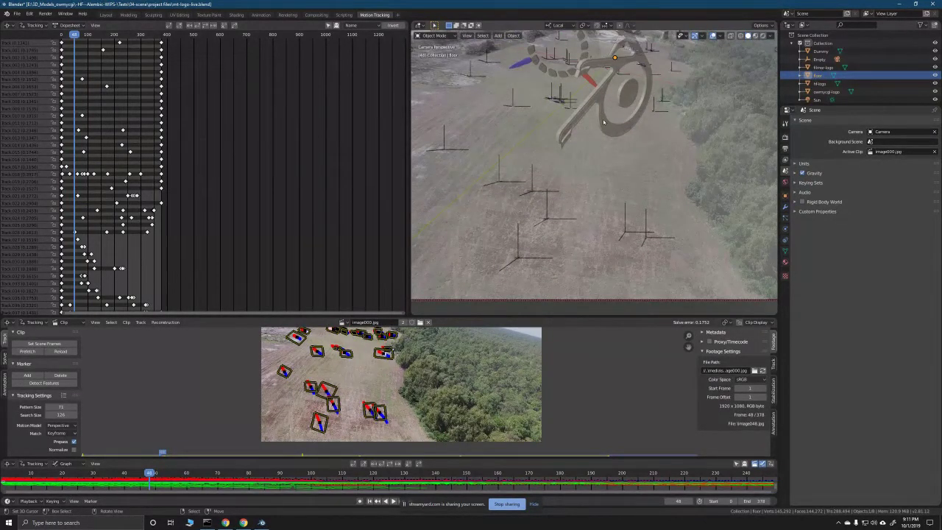
scroll(603, 121, "down", 1)
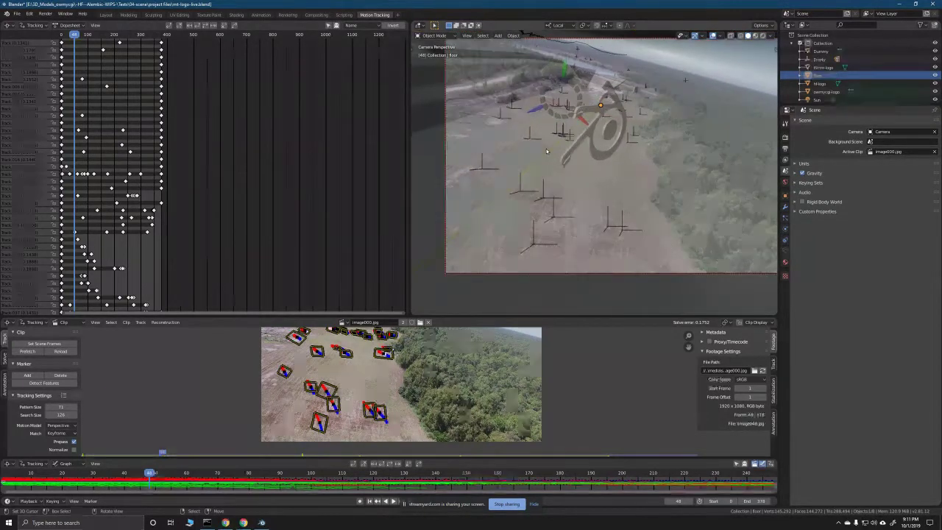
scroll(574, 156, "up", 1)
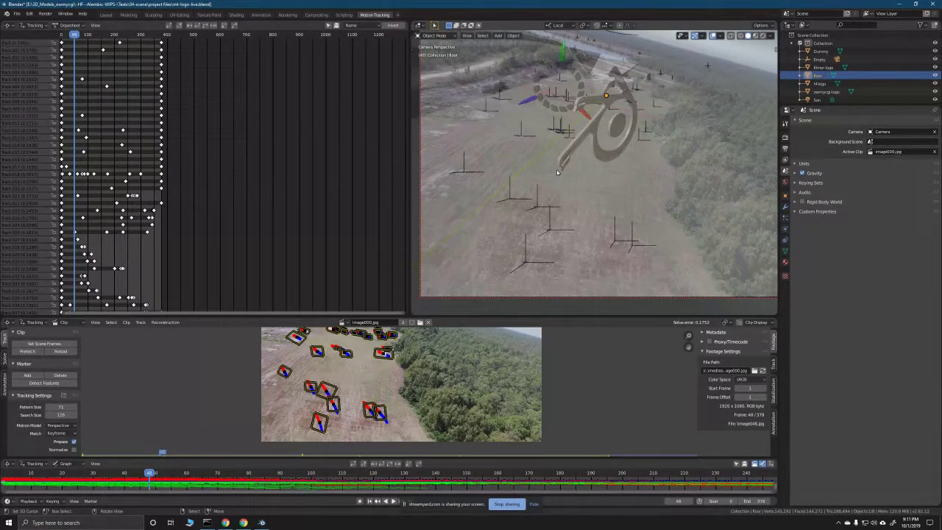
scroll(545, 181, "down", 2)
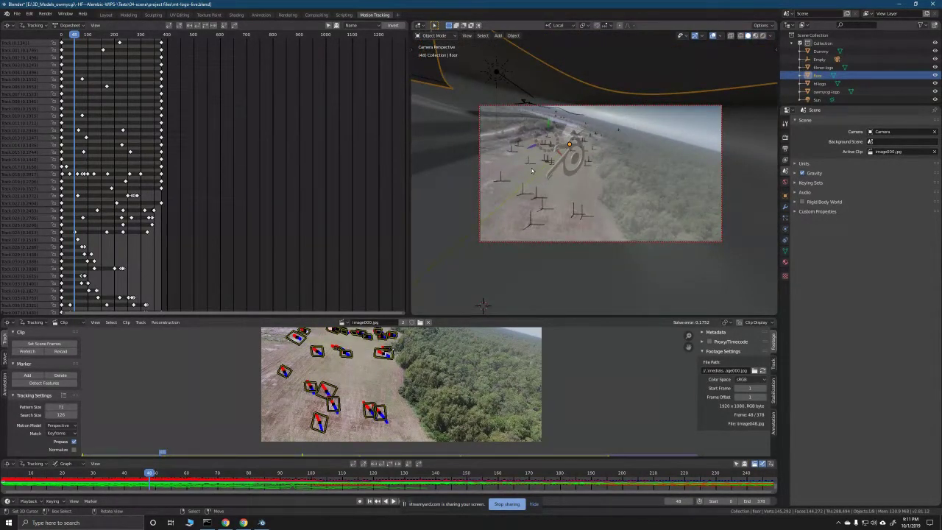
scroll(532, 155, "up", 1)
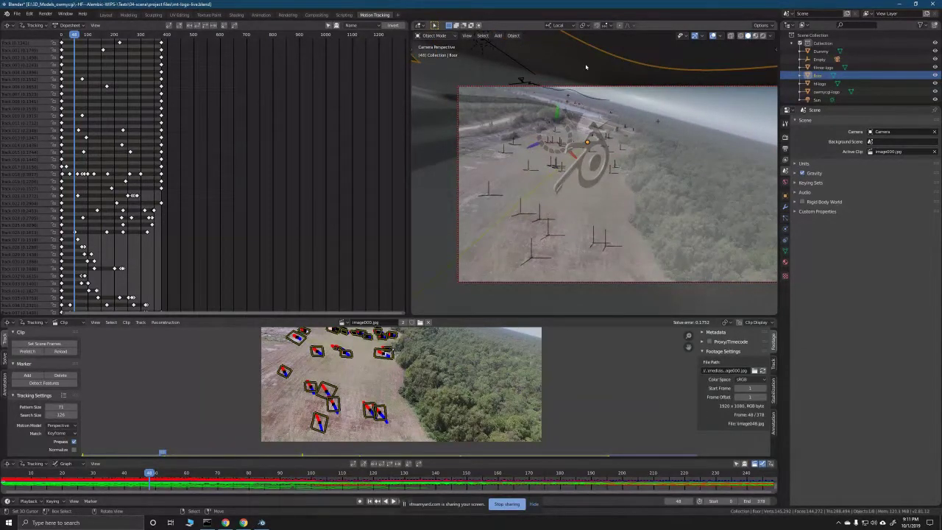
Step: Shrink the Blender window to reveal the desktop and launch VEGAS Effects
left_click(913, 4)
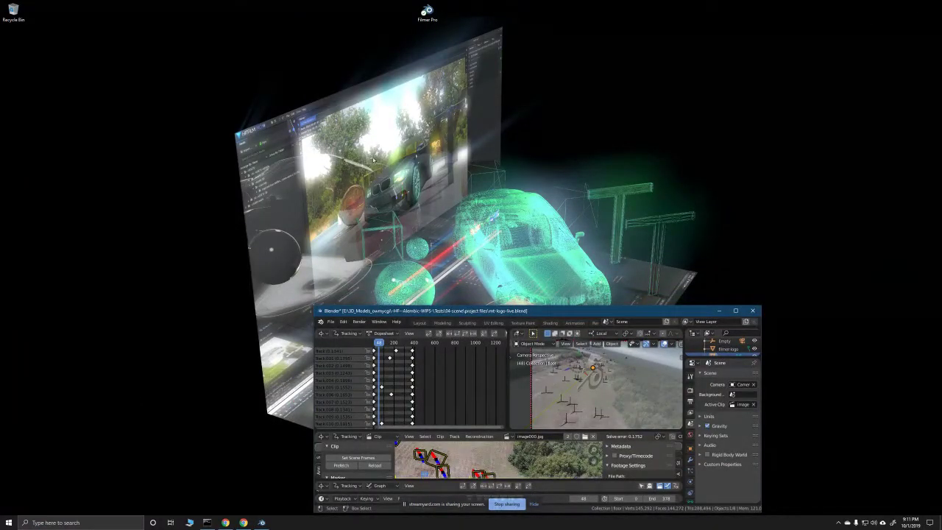
left_click(9, 522)
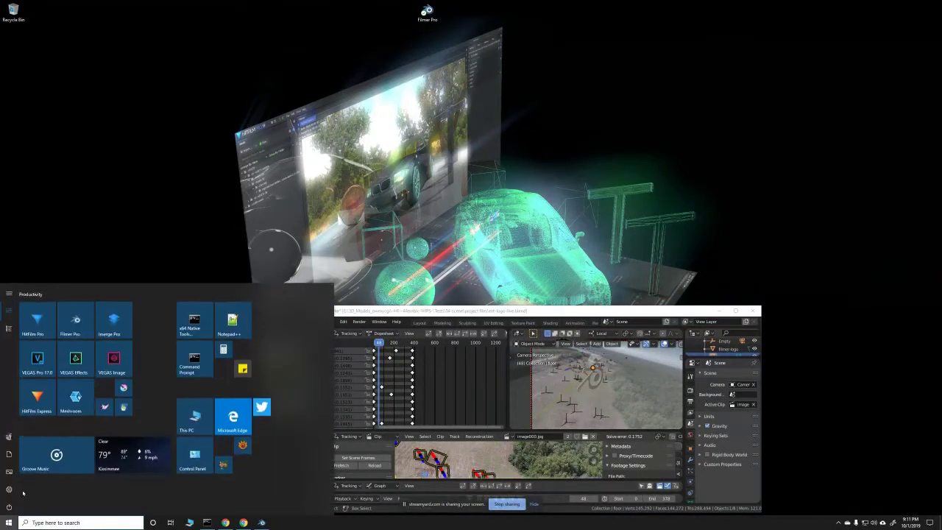
left_click(74, 363)
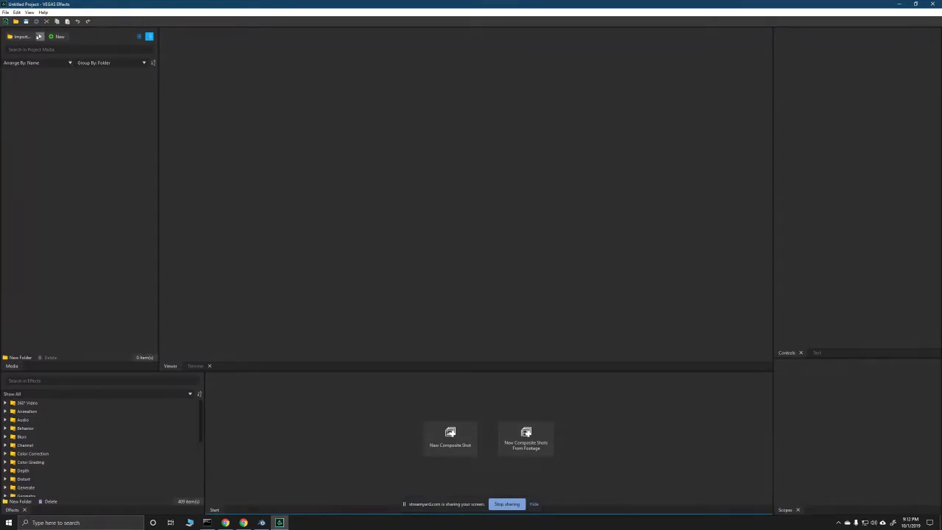
left_click(39, 37)
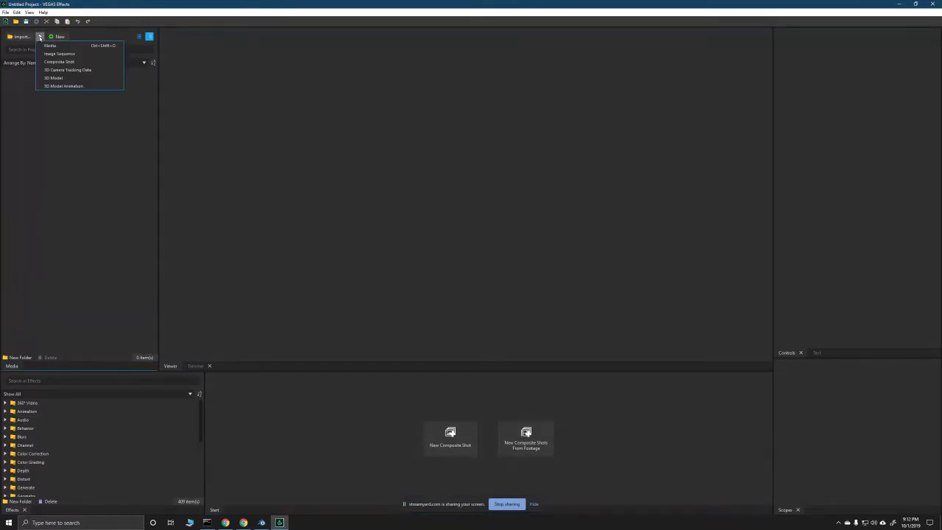
left_click(58, 70)
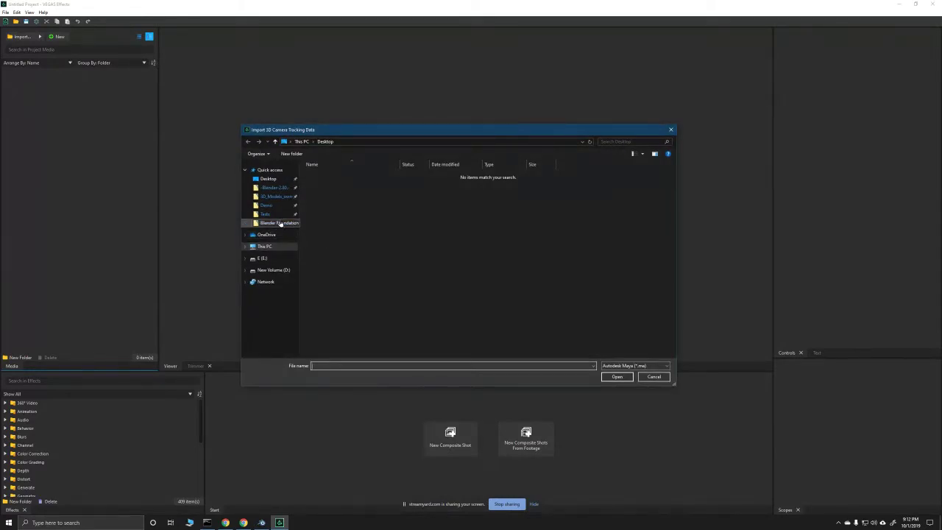
left_click(285, 215)
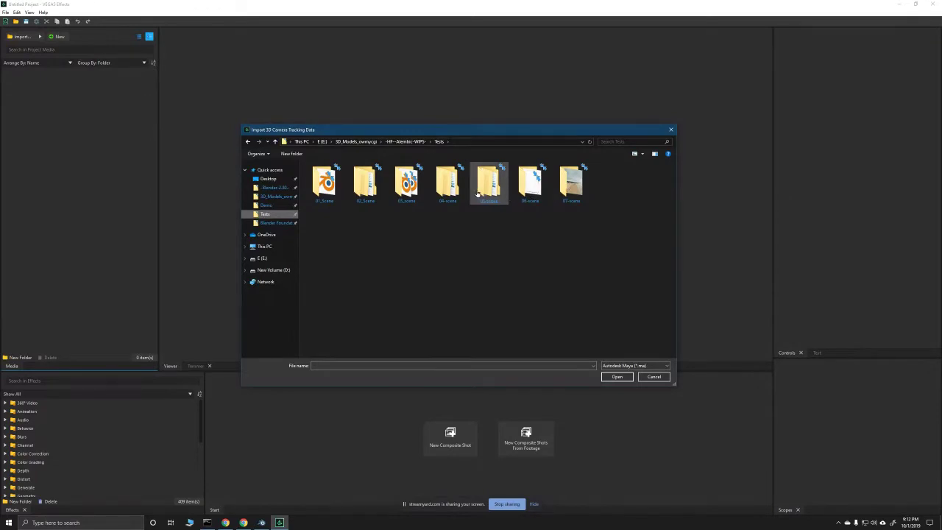
double_click(448, 188)
left_click(329, 184)
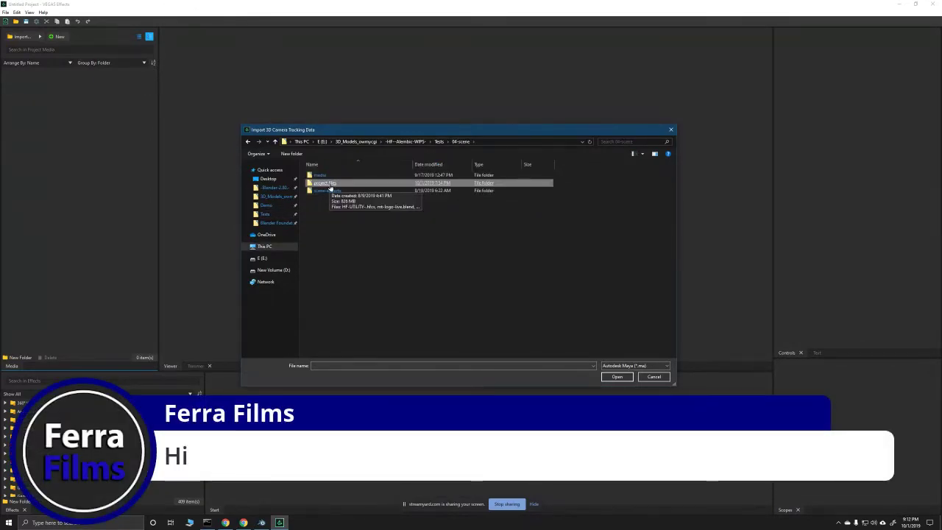
double_click(330, 186)
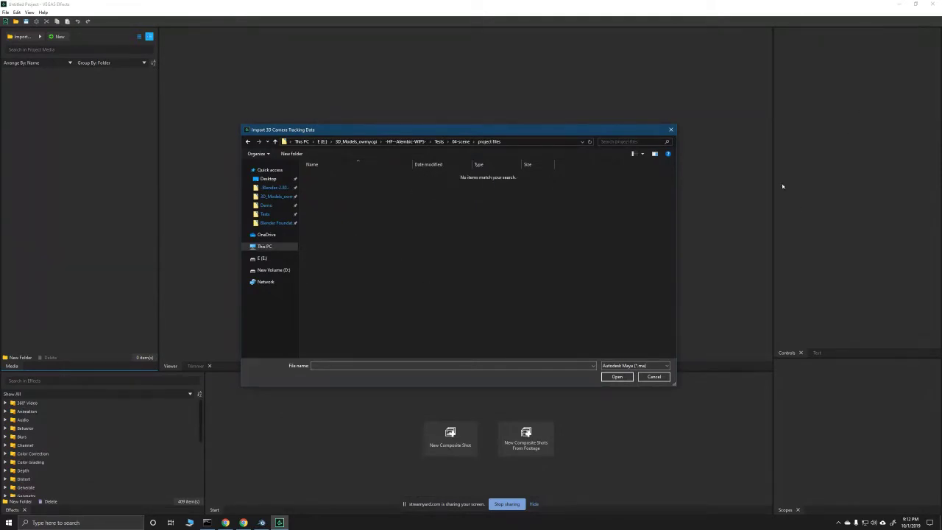
left_click(439, 141)
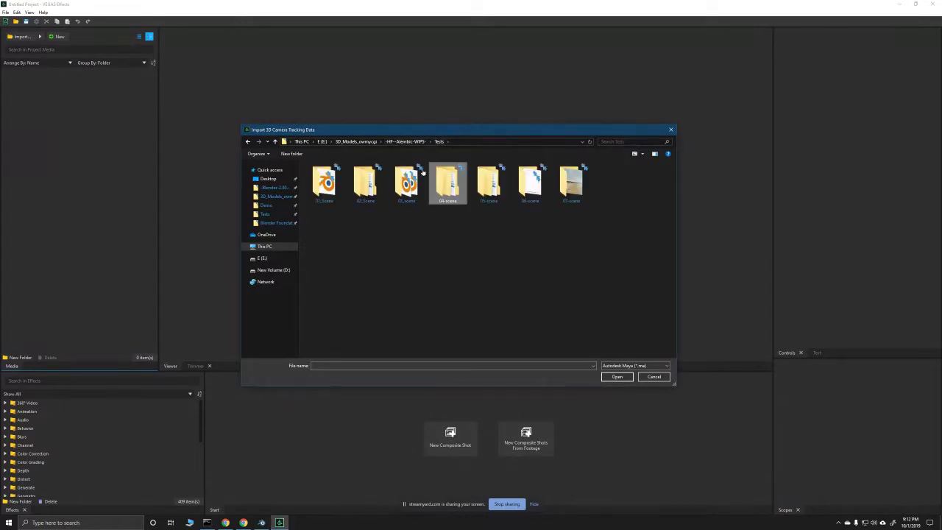
double_click(527, 184)
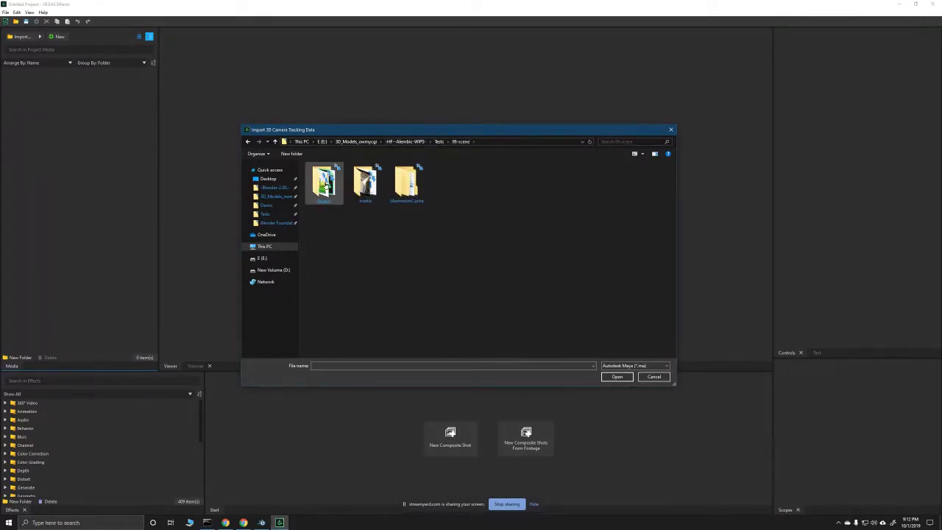
double_click(329, 188)
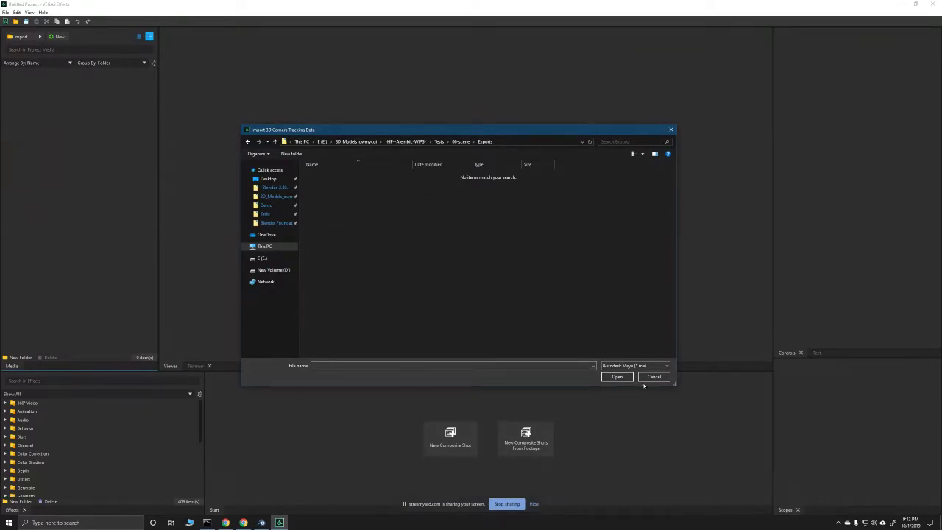
left_click(653, 376)
Step: Import the test composite shot from the Exports folder into the project
left_click(39, 36)
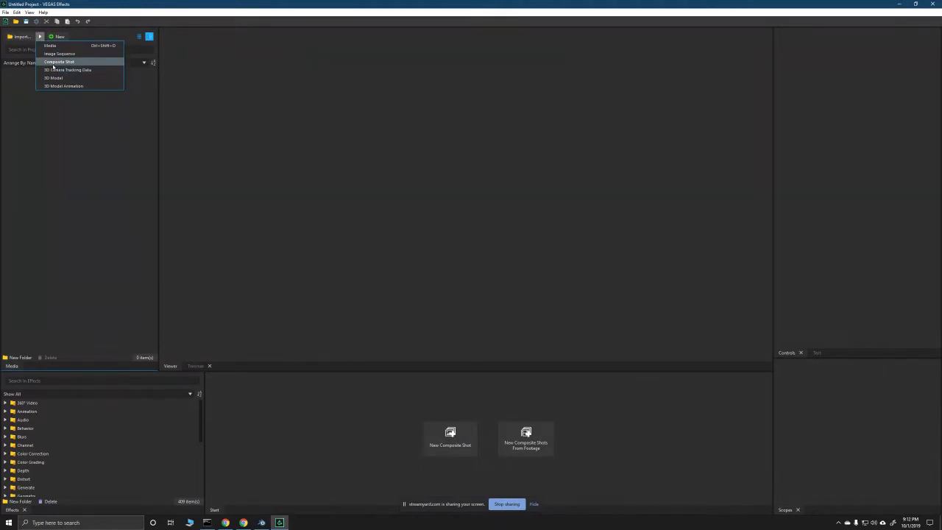
left_click(57, 62)
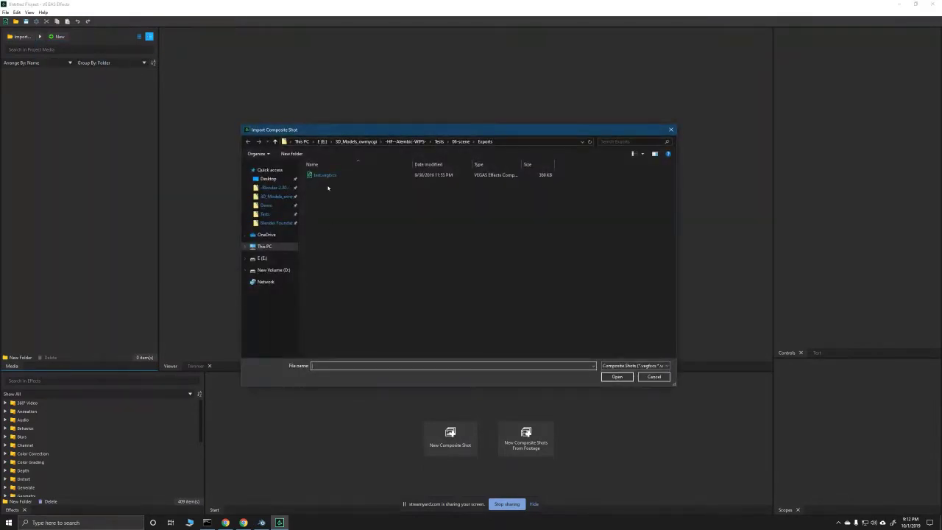
double_click(323, 176)
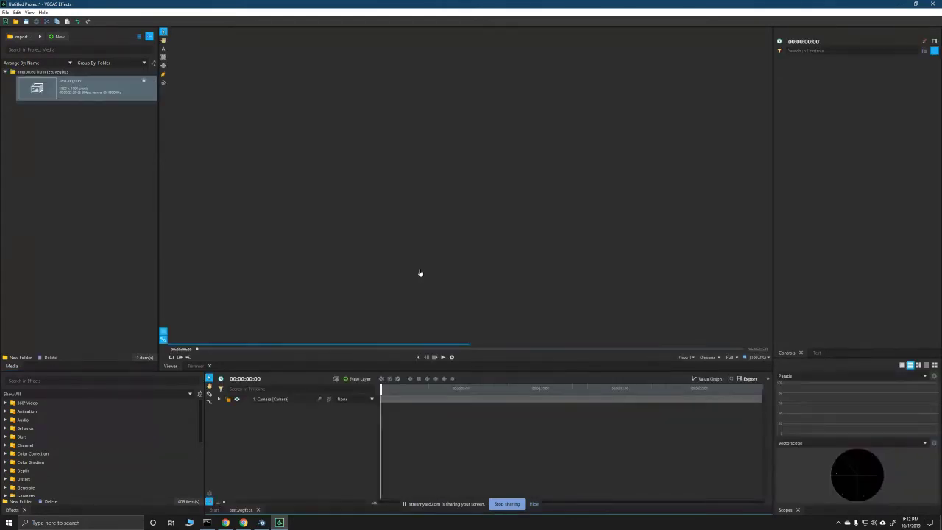
Step: Turn on looped playback and play the composite shot to check the imported camera's motion over the grid
scroll(435, 278, "up", 2)
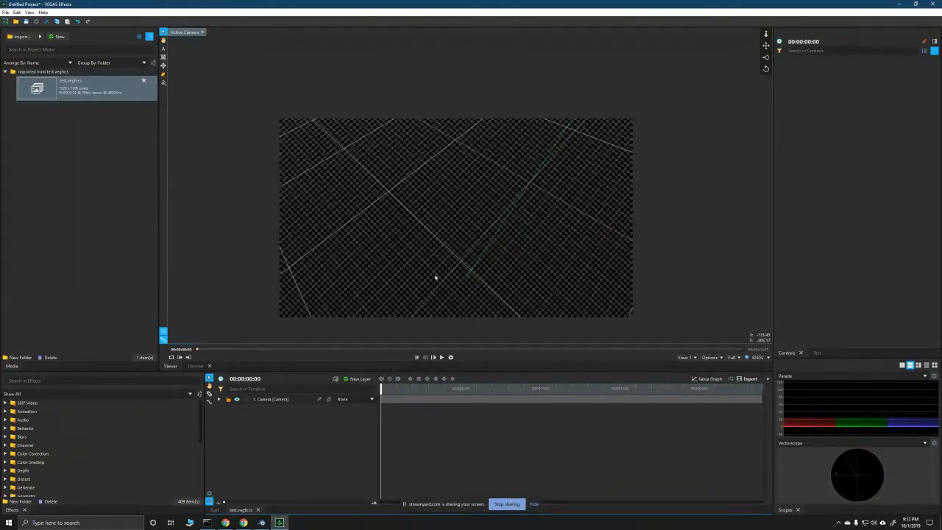
scroll(453, 310, "up", 2)
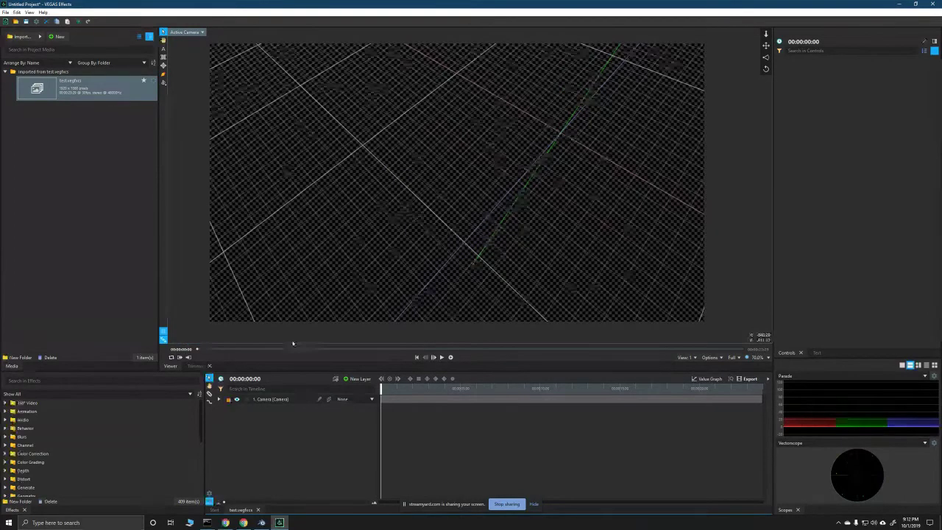
left_click(171, 357)
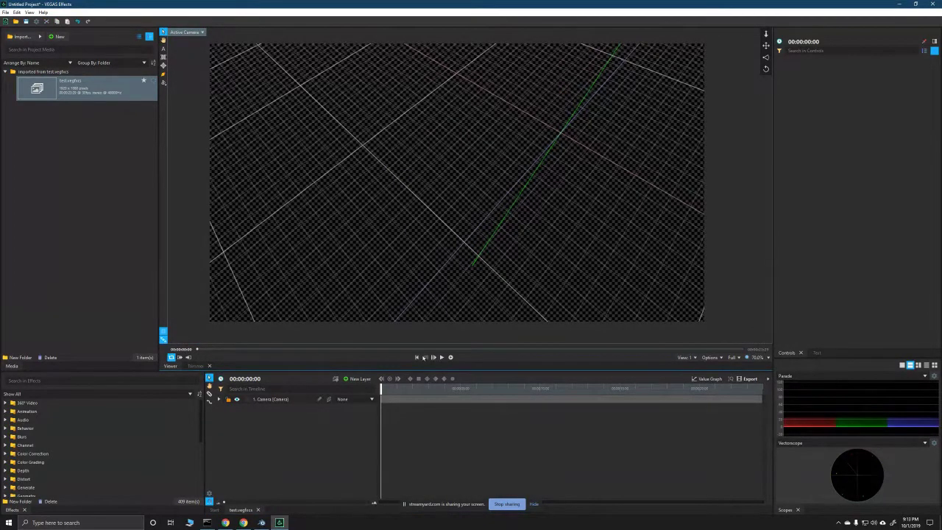
left_click(442, 357)
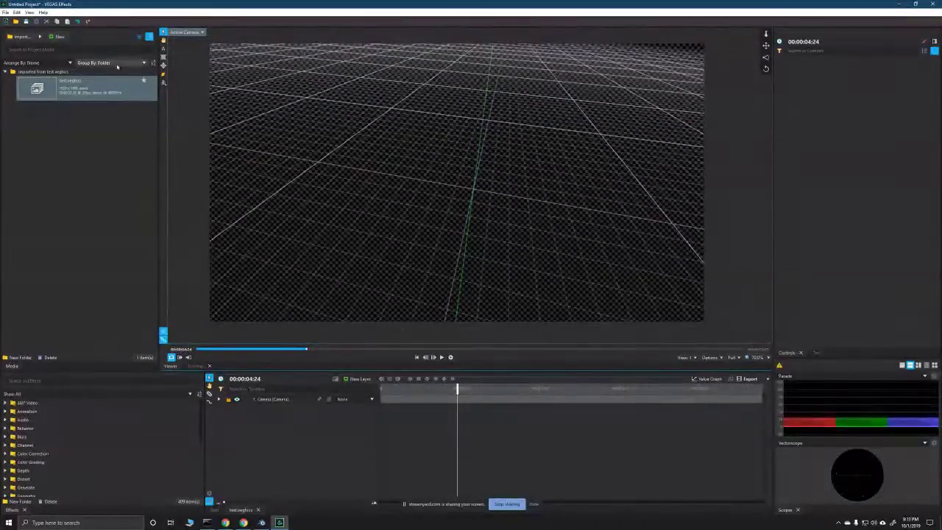
Step: Import test.obj from the Exports folder as a 3D model and examine the textured terrain in its preview
left_click(40, 36)
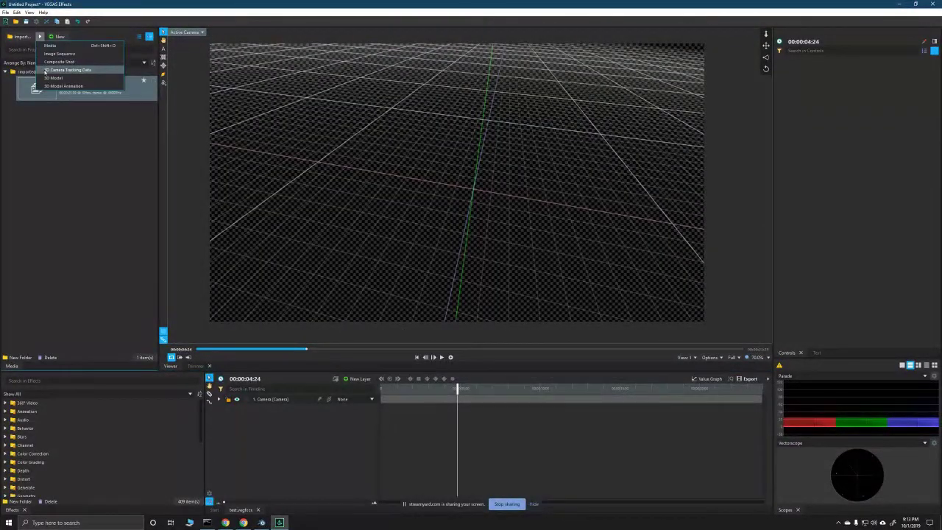
left_click(53, 77)
double_click(321, 176)
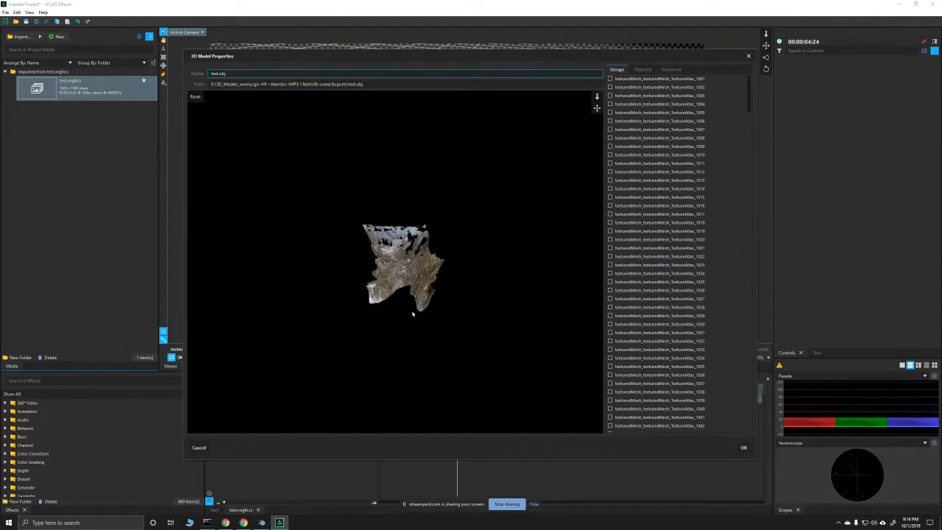
scroll(402, 327, "up", 3)
left_click_drag(402, 327, 407, 266)
scroll(405, 270, "up", 3)
scroll(406, 266, "down", 4)
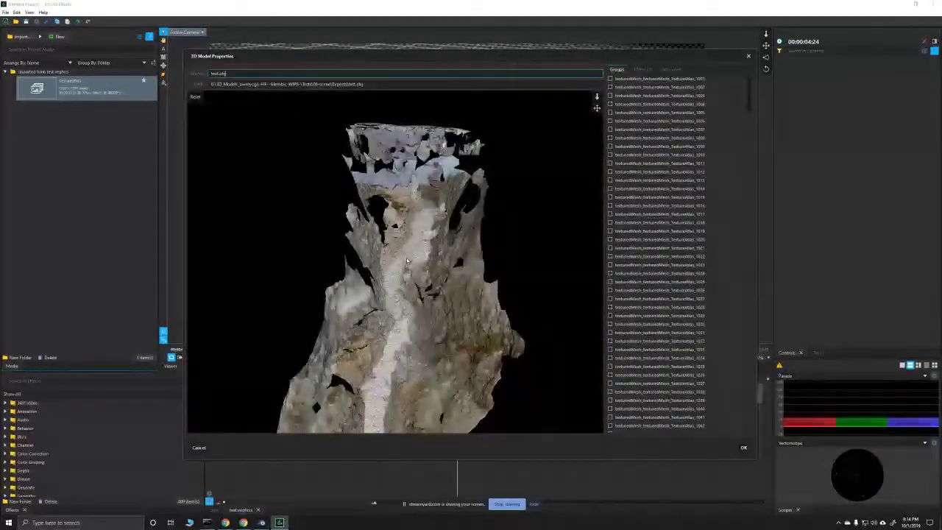
Step: Turn off Center Anchor Points and Auto Normalize for test.obj, refresh the preview and accept the model properties
left_click(669, 69)
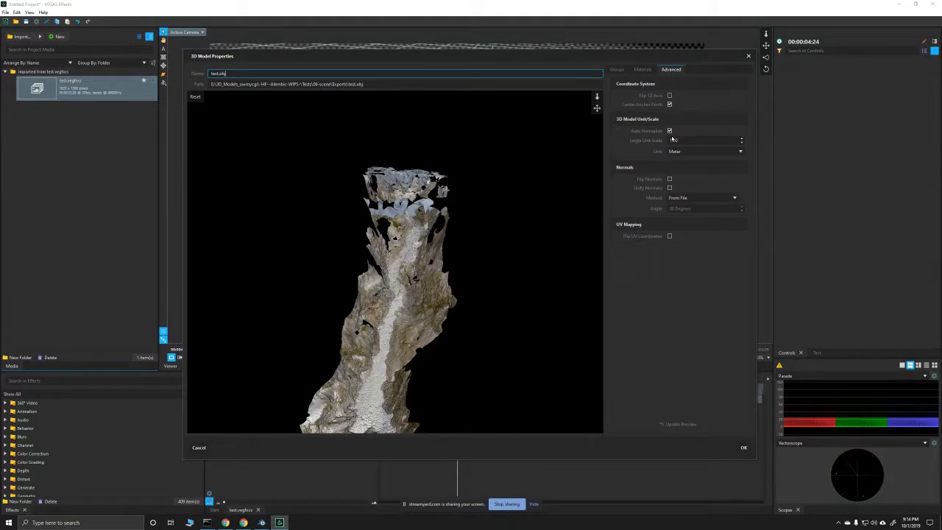
left_click(669, 105)
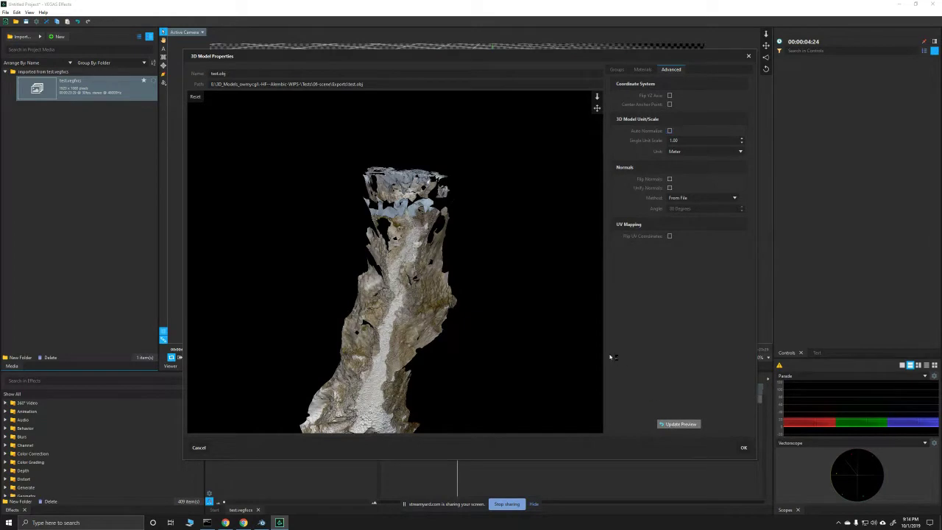
left_click(676, 424)
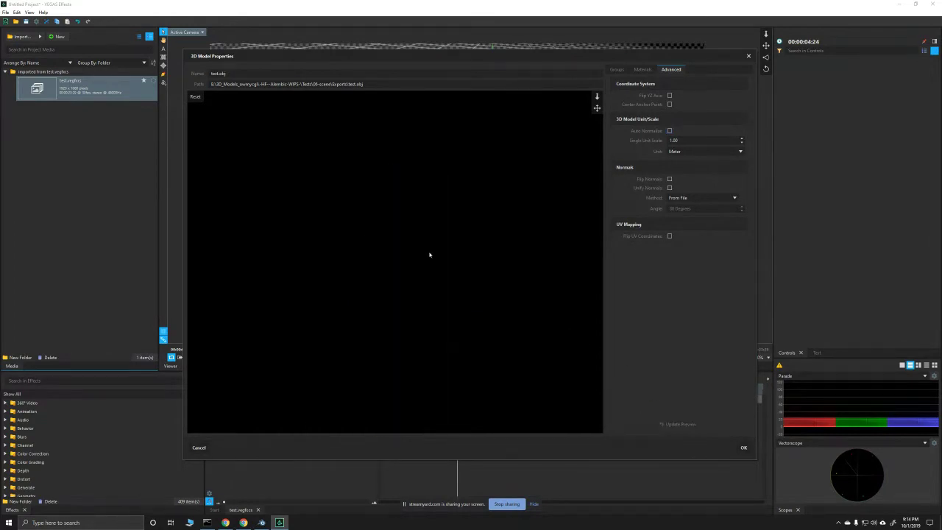
left_click_drag(427, 255, 403, 244)
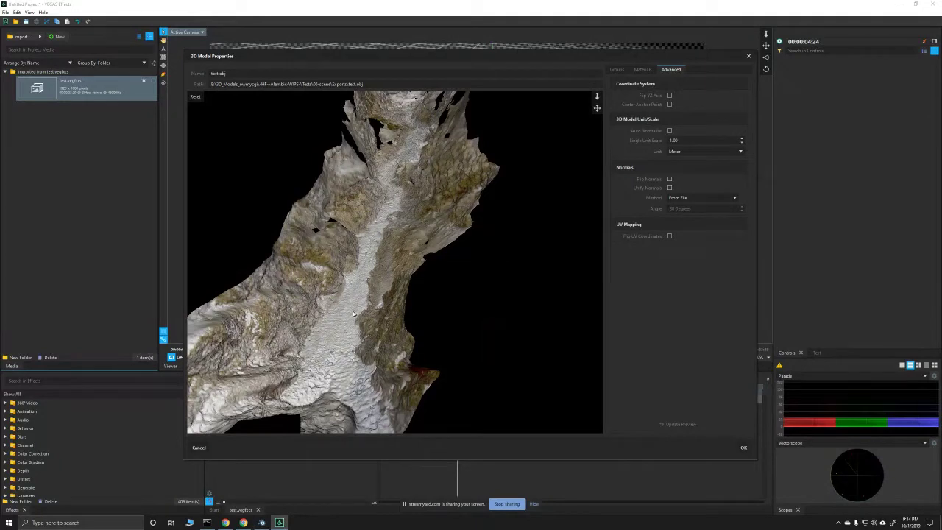
left_click(742, 448)
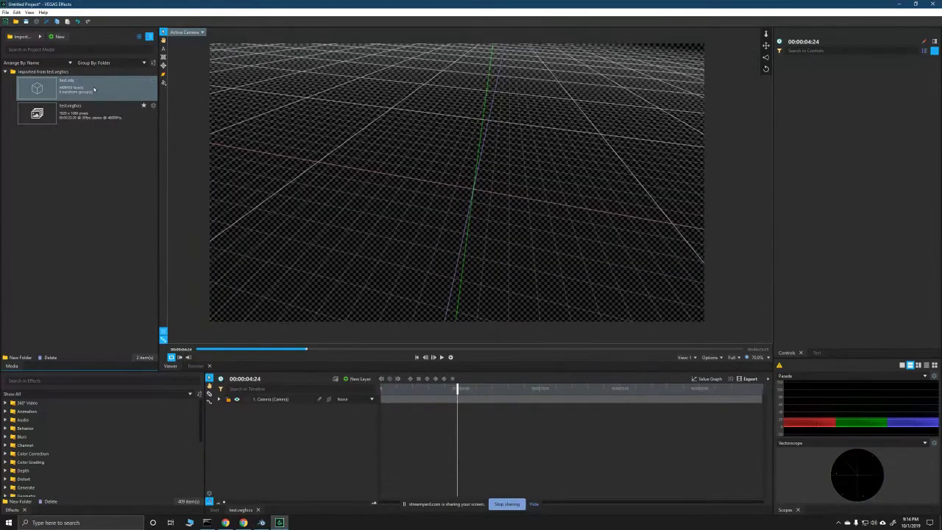
Step: Add test.obj to the composite shot beneath the Camera layer and align its start with the beginning of the timeline
left_click_drag(97, 88, 251, 196)
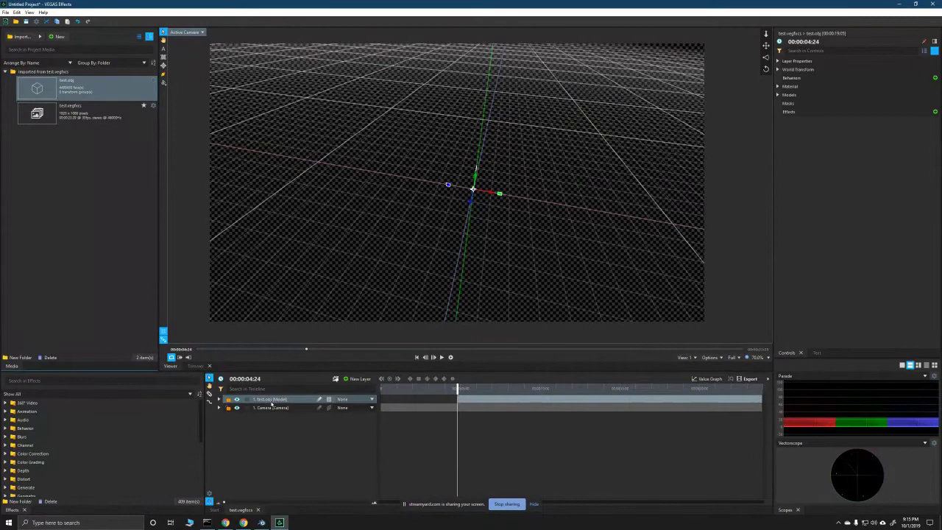
left_click_drag(272, 403, 279, 420)
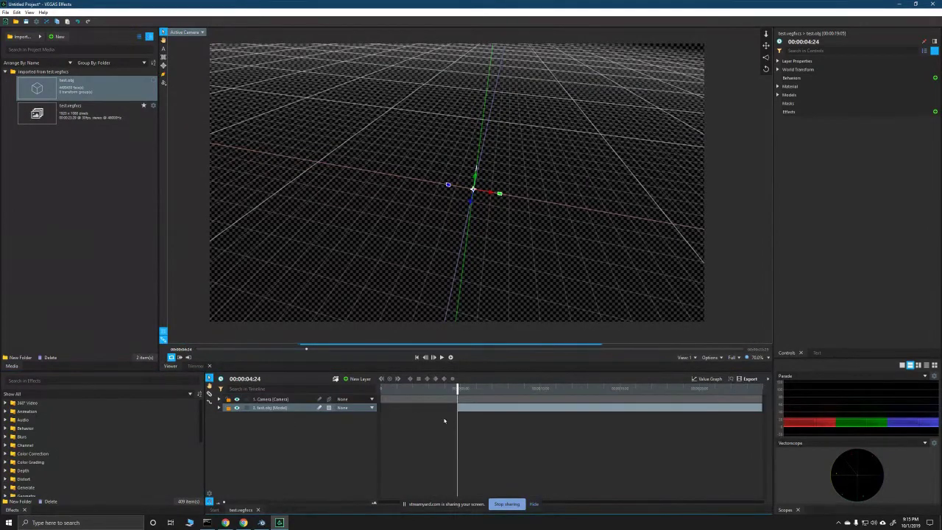
key("Home")
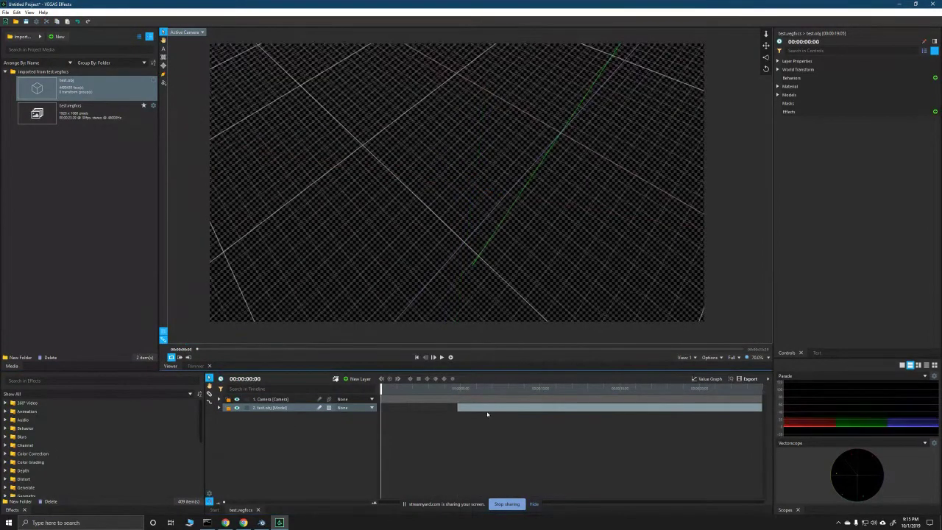
left_click_drag(488, 408, 414, 407)
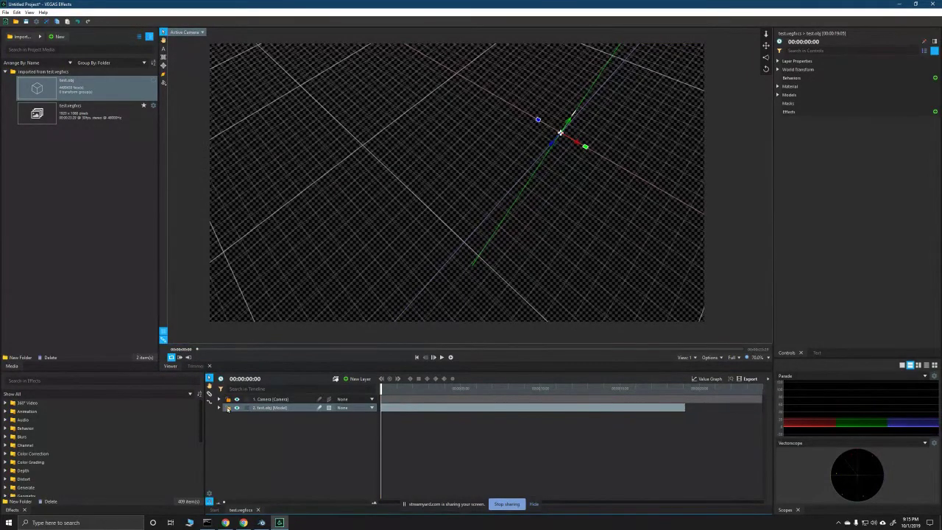
Step: Scale the test.obj layer uniformly to about 11.3% in its World Transform properties
left_click(218, 408)
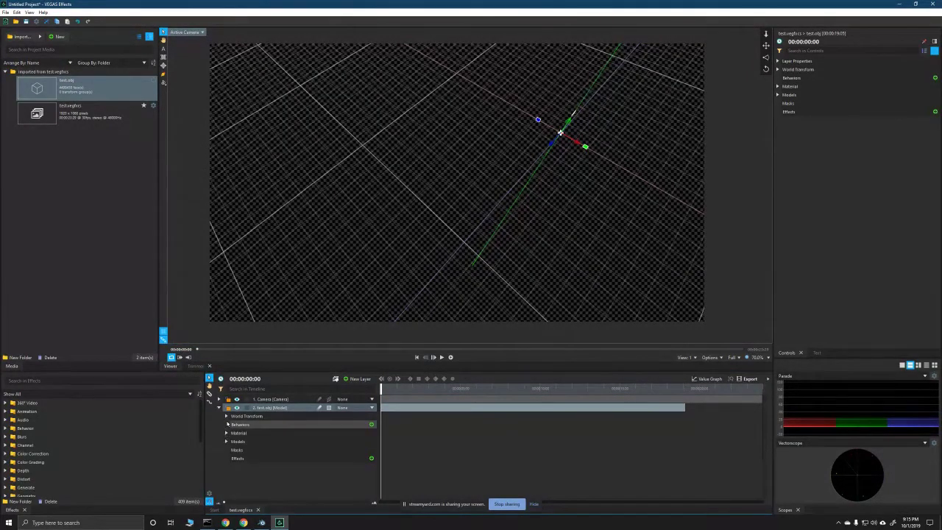
left_click(250, 423)
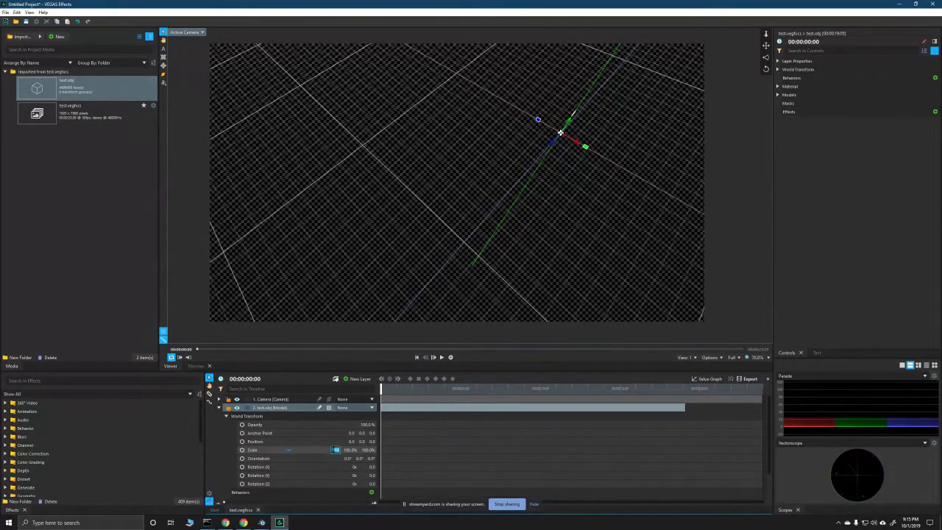
left_click_drag(335, 450, 421, 447)
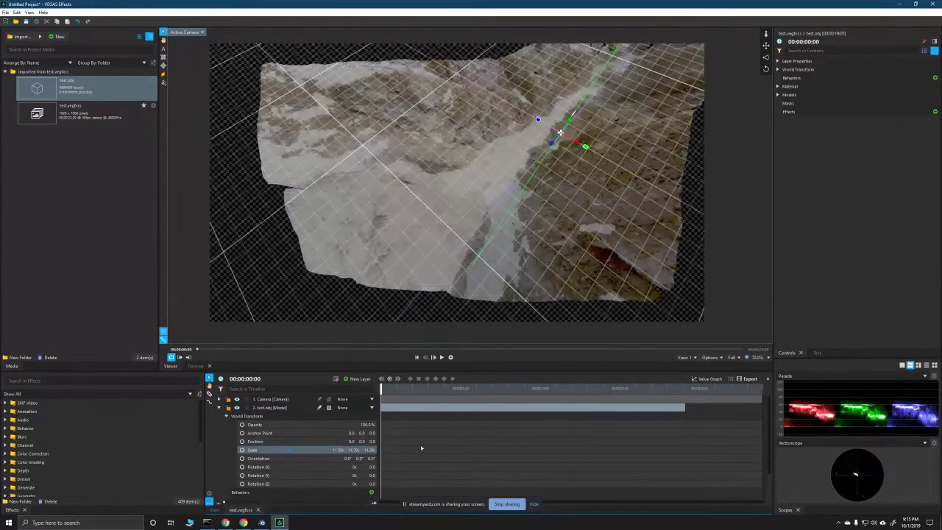
Step: Extend the test.obj layer to the end of the timeline and play the shot through the active camera
left_click_drag(683, 408, 761, 413)
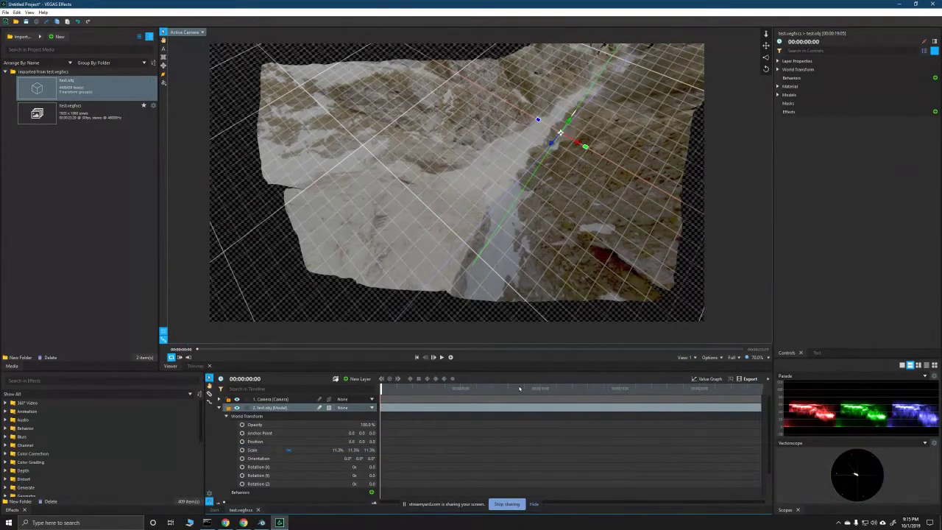
key("space")
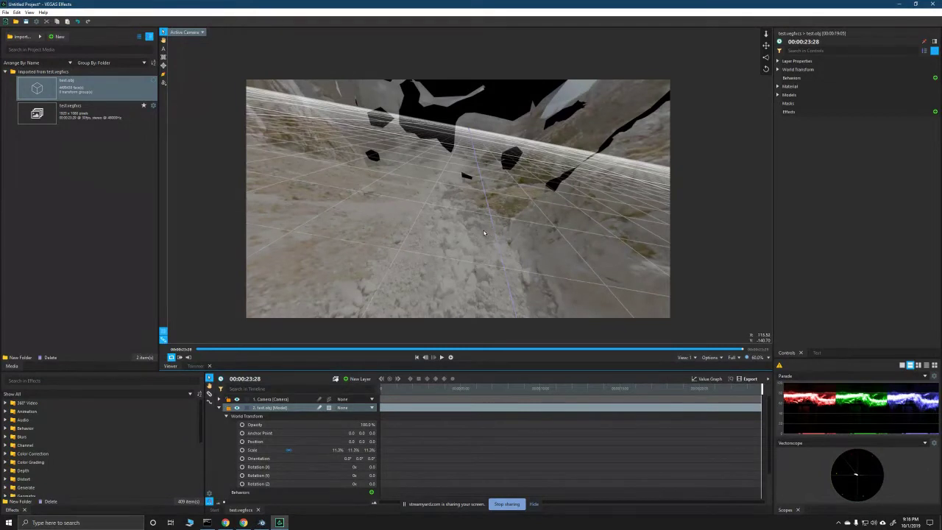
Step: Split the viewer into two views, set the second to Perspective, and examine how the terrain model sits against the camera and grid
left_click(691, 360)
left_click(688, 377)
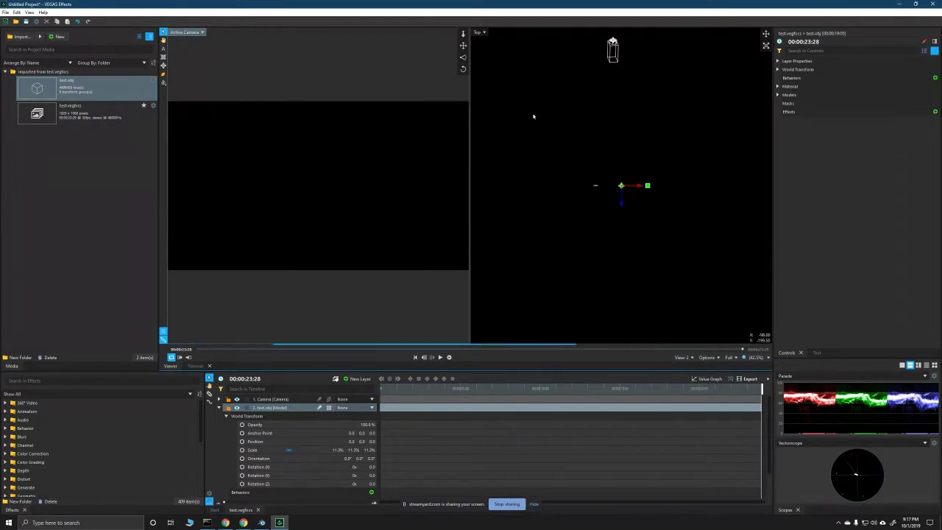
left_click(479, 32)
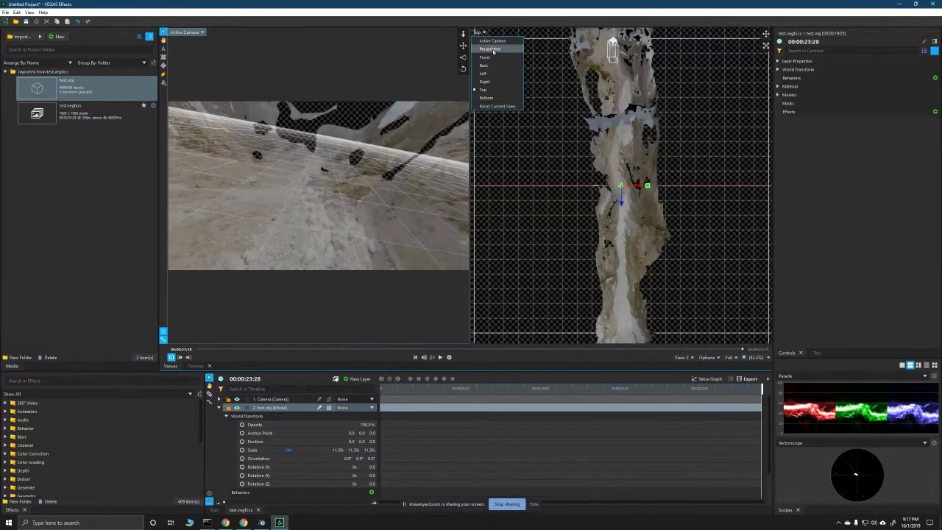
left_click(491, 49)
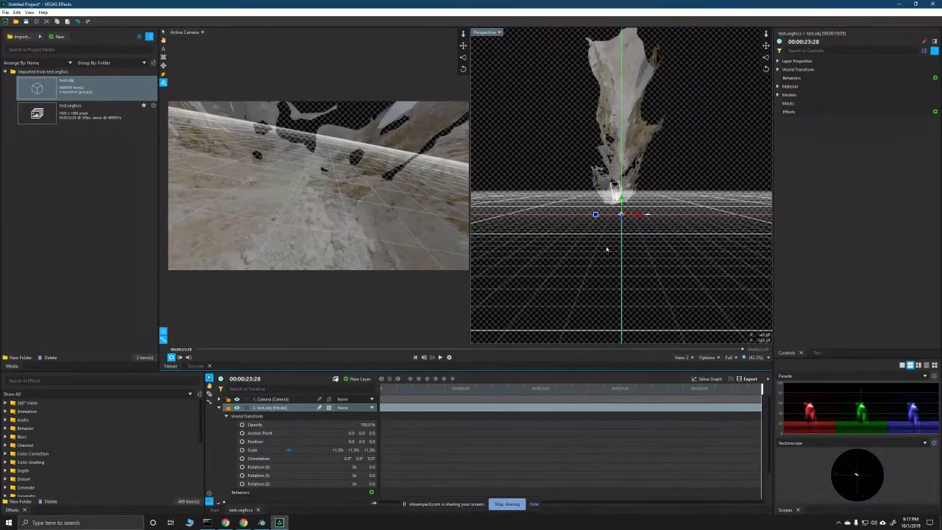
mouse_move(668, 273)
left_mouse_down()
mouse_move(626, 280)
mouse_move(638, 291)
mouse_move(672, 240)
mouse_move(711, 265)
mouse_move(631, 268)
mouse_move(654, 255)
mouse_move(717, 269)
mouse_move(658, 274)
mouse_move(670, 278)
left_mouse_up()
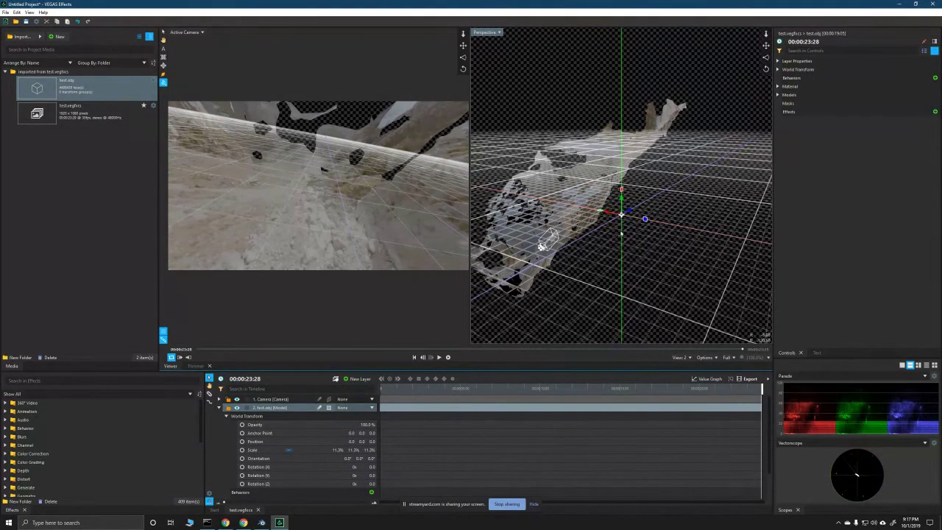
scroll(608, 219, "up", 2)
left_click_drag(607, 219, 596, 258)
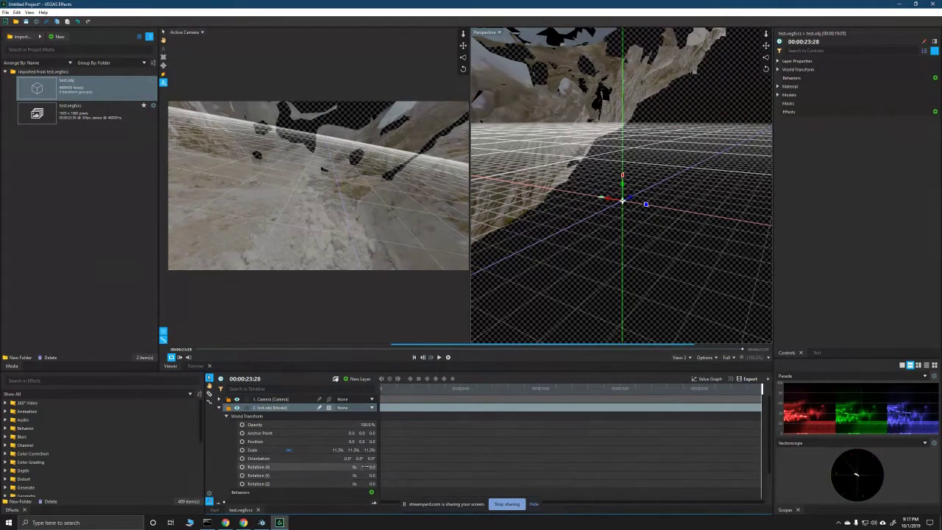
Step: Try rotating the terrain model about its X axis and compare its alignment in the camera and perspective views
left_click_drag(343, 467, 527, 30)
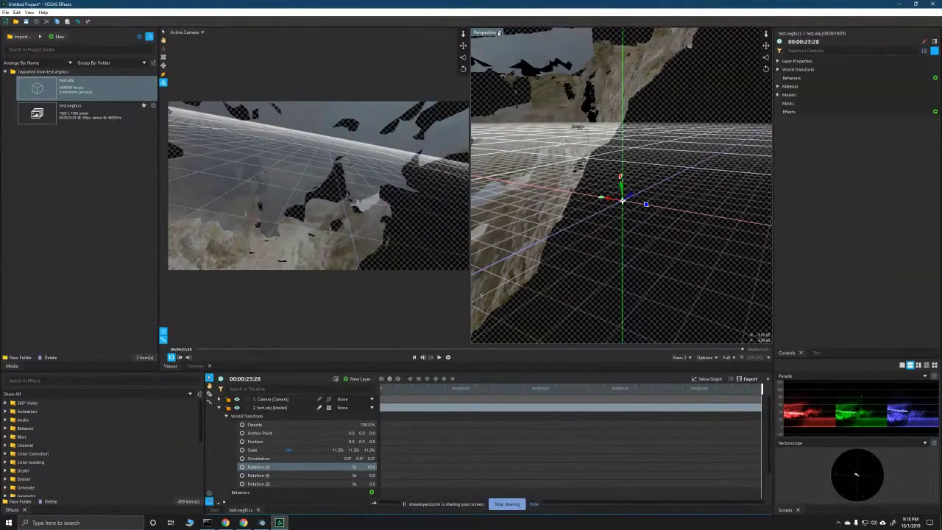
scroll(666, 227, "down", 3)
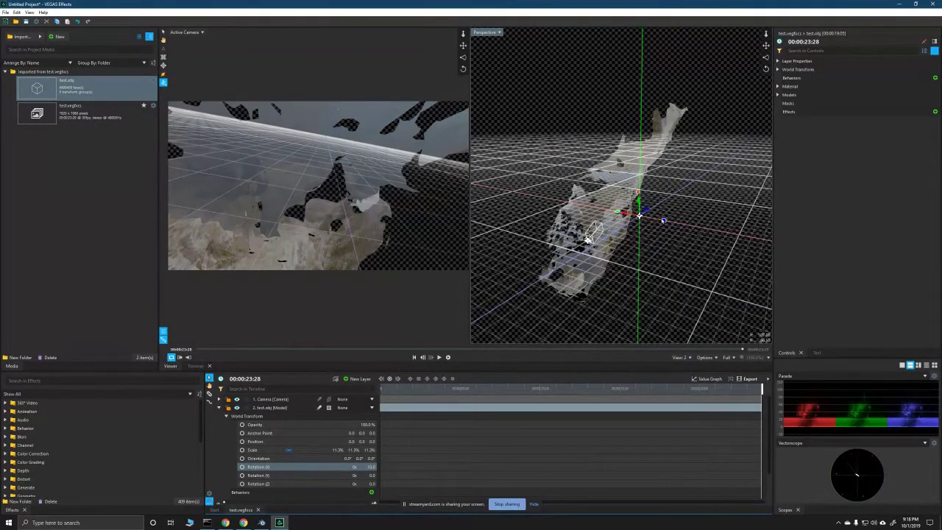
scroll(674, 212, "up", 3)
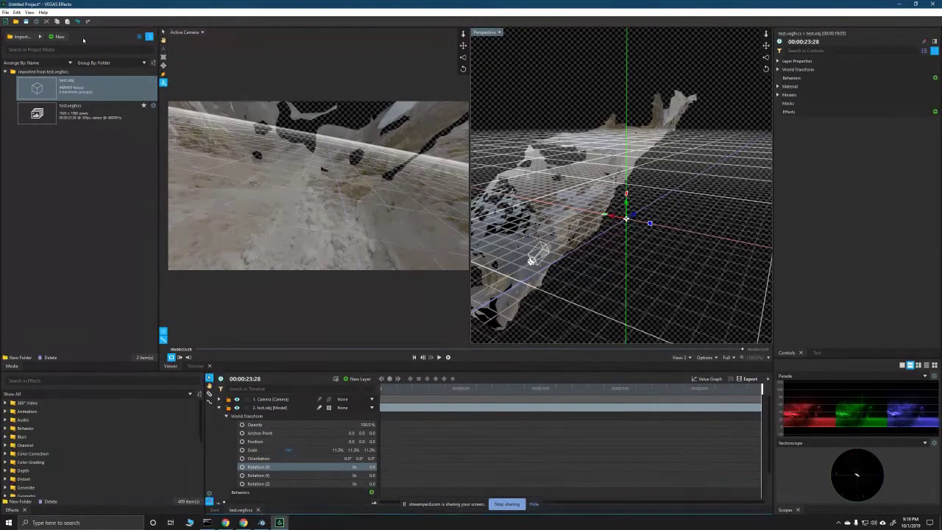
Step: Exit VEGAS Effects and discard the project changes
left_click(5, 12)
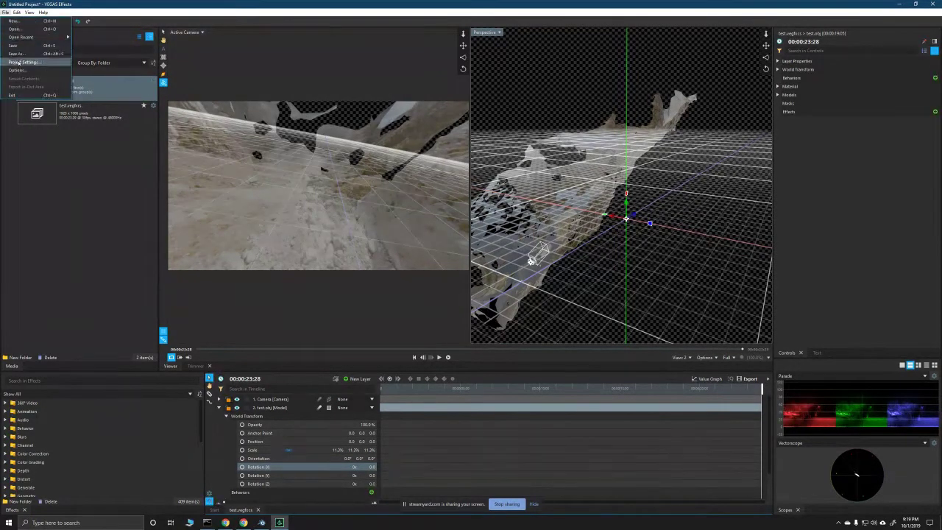
left_click(25, 95)
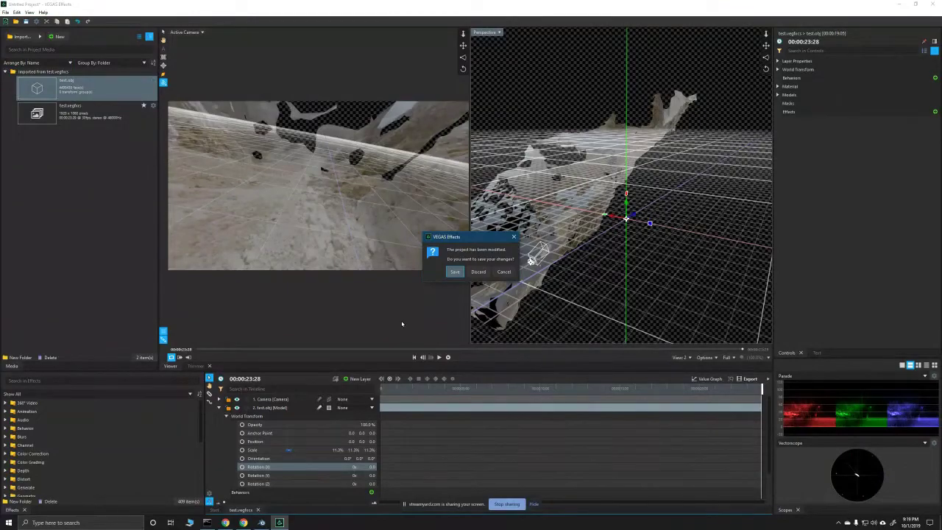
left_click(478, 271)
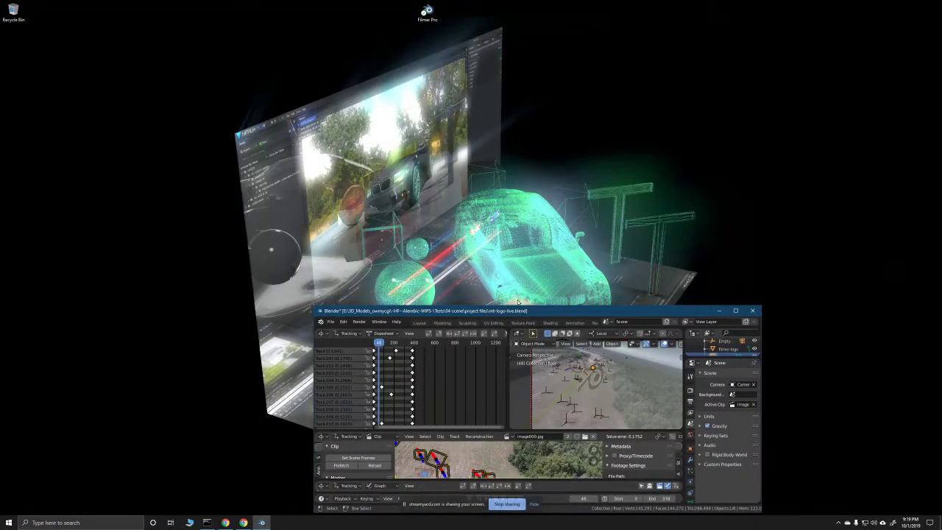
Step: Save the mt-logo-live project in Blender, start a new General file, and maximize the program window
left_click_drag(530, 311, 463, 242)
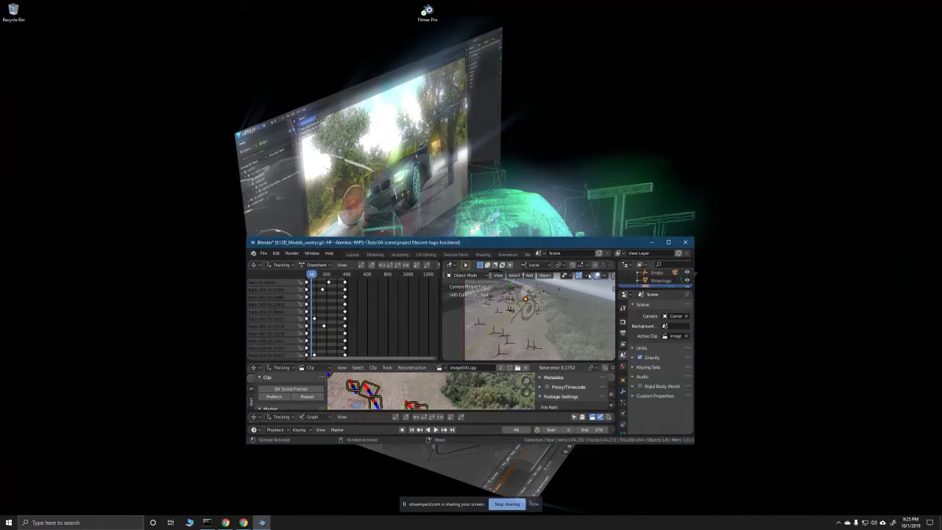
left_click(263, 254)
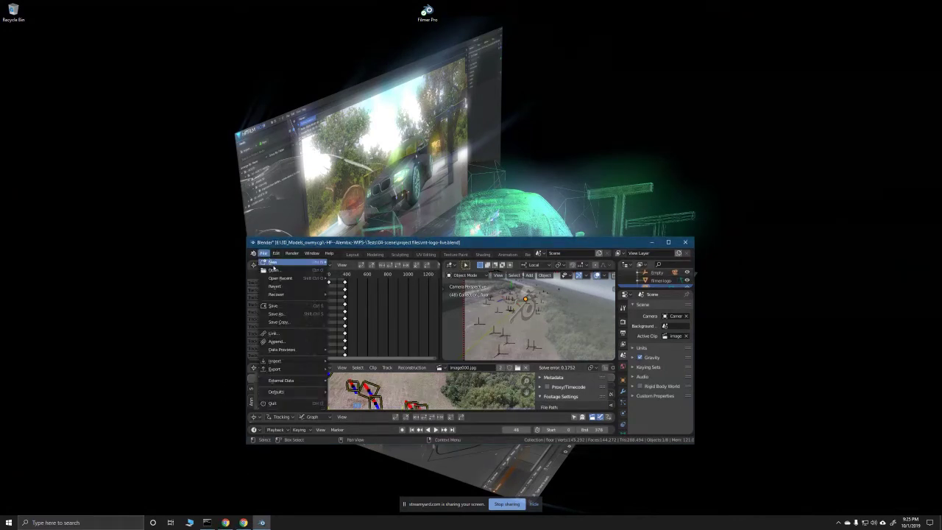
mouse_move(273, 263)
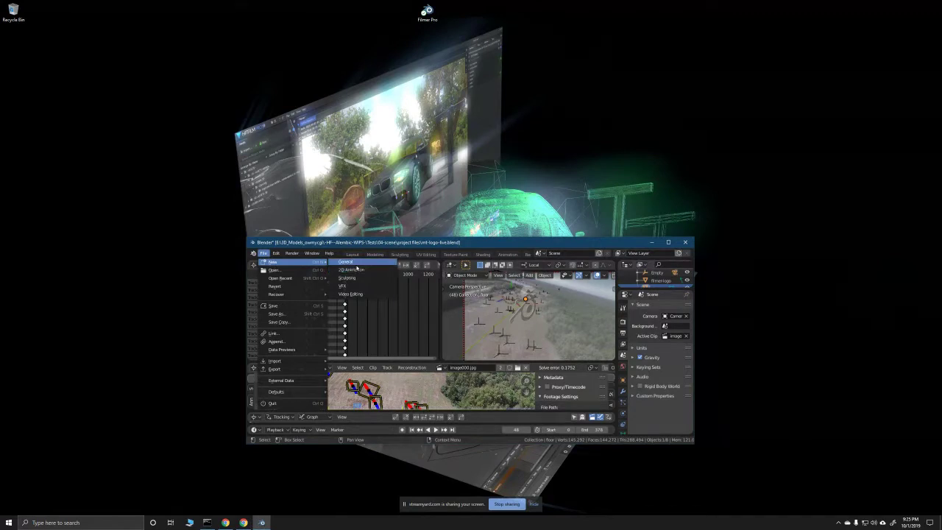
key("Escape")
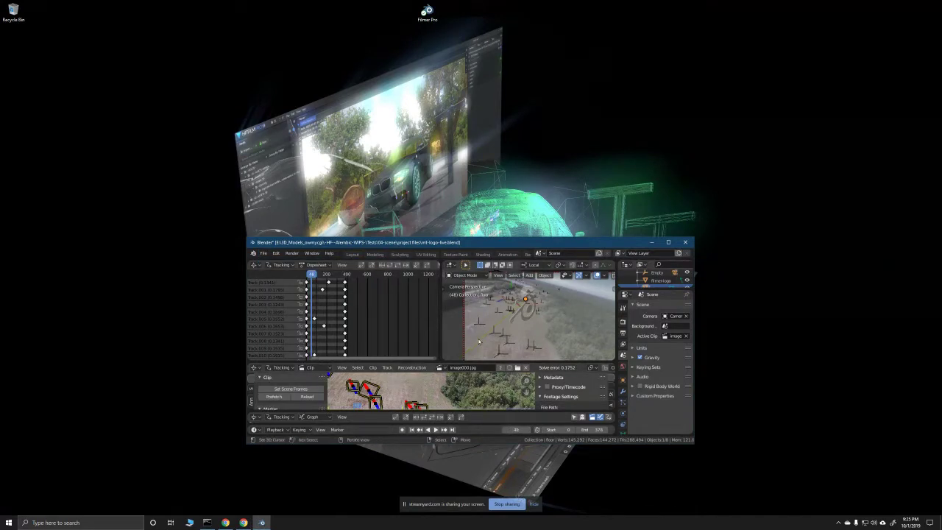
left_click(262, 254)
mouse_move(277, 263)
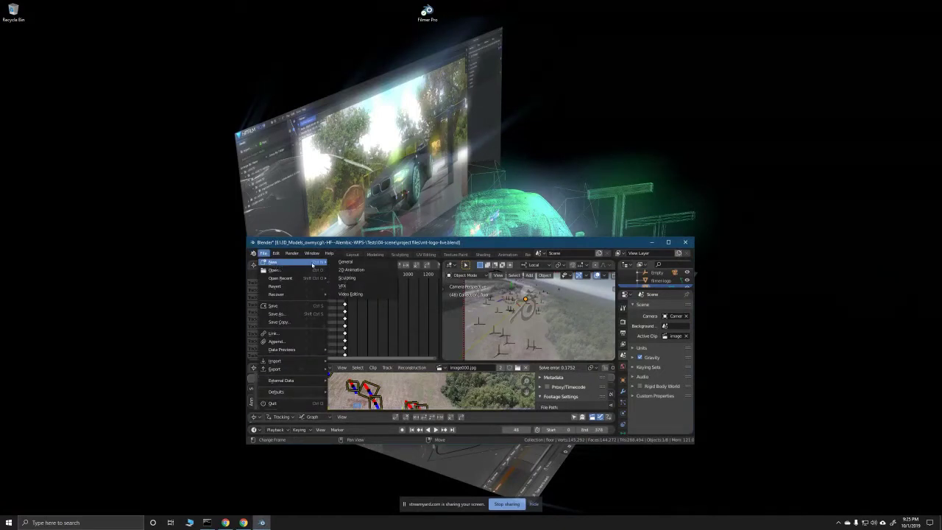
left_click(339, 262)
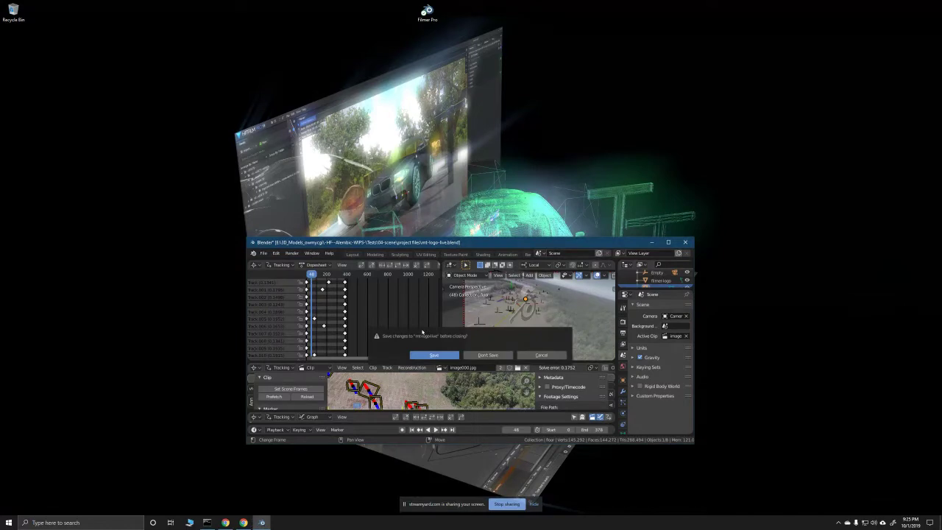
left_click(436, 356)
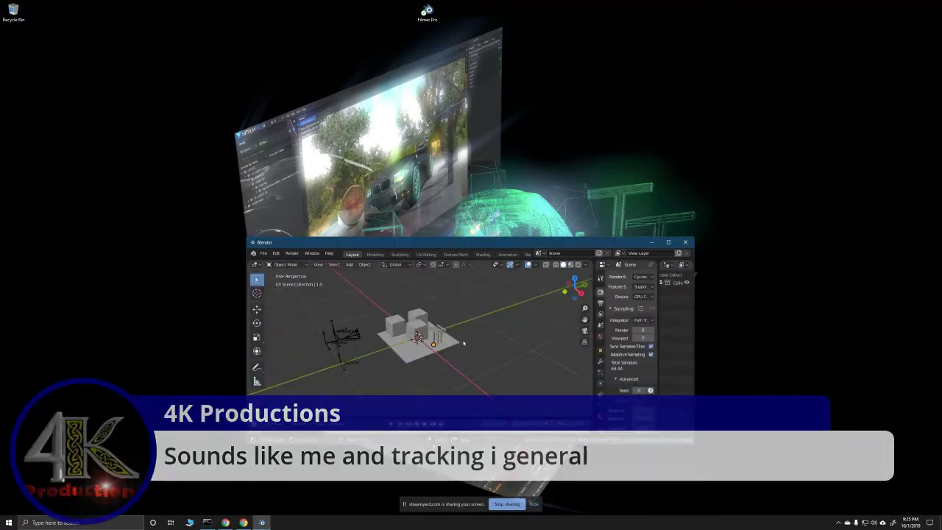
left_click(668, 242)
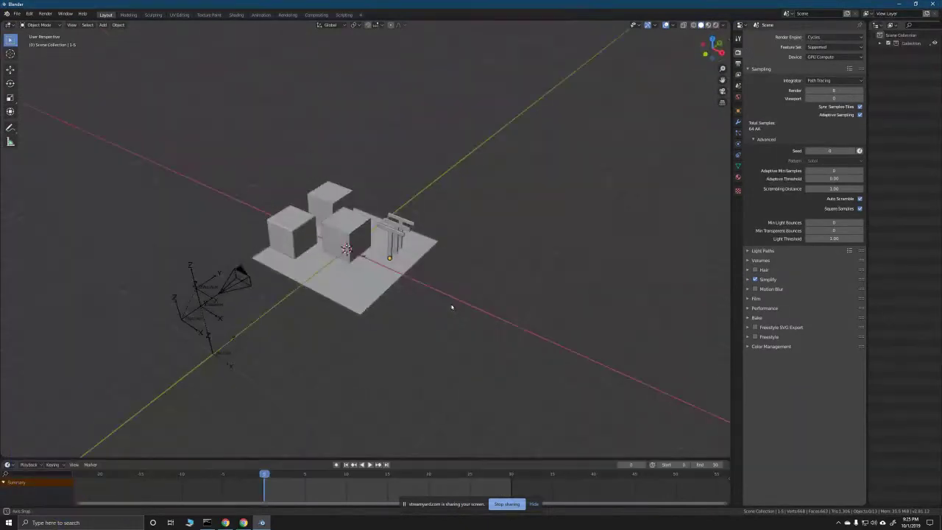
Step: Select the position empty and the rest of the camera rig, and examine how the empties and camera are arranged
left_click_drag(469, 298, 437, 304)
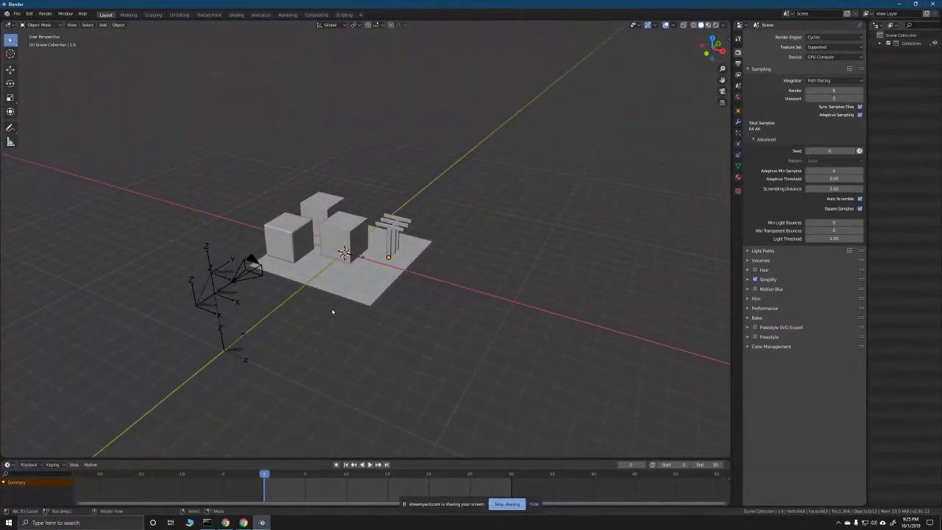
scroll(318, 311, "up", 1)
left_click_drag(318, 313, 358, 309)
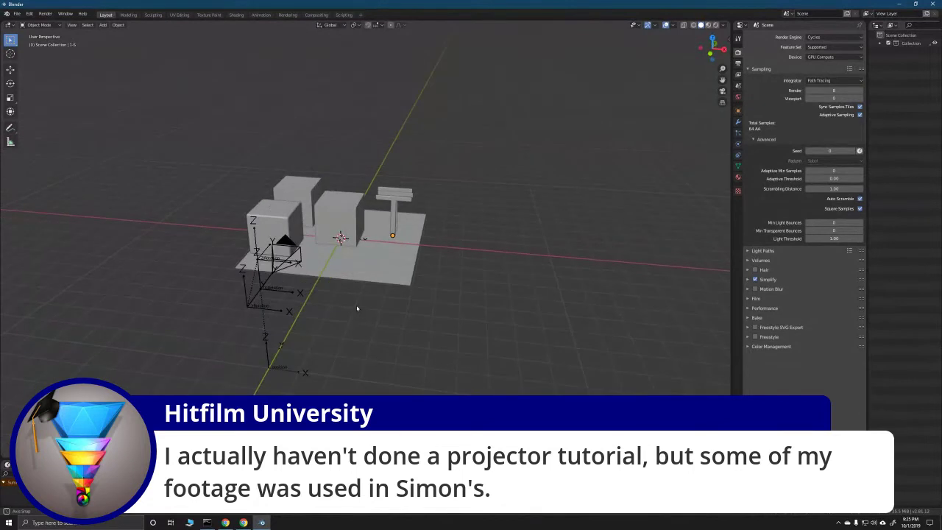
left_click(272, 368)
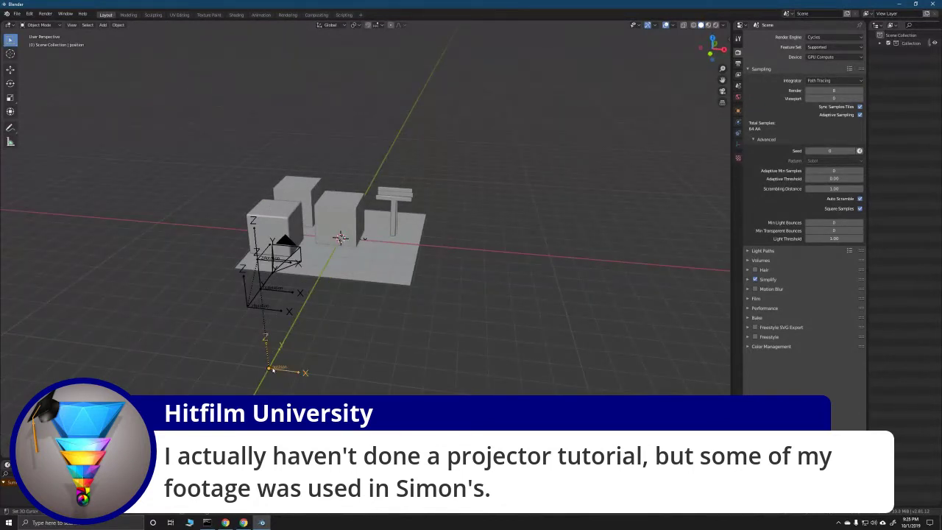
left_click_drag(379, 354, 302, 349)
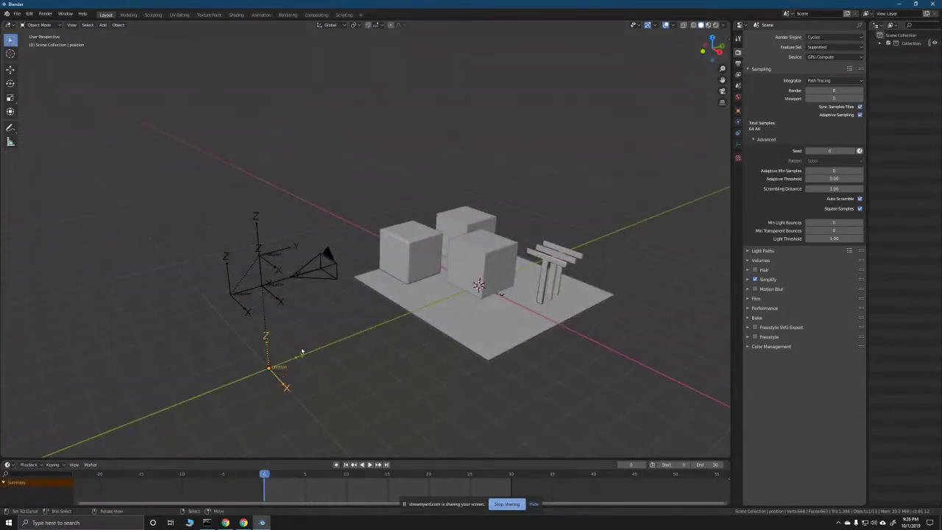
left_click_drag(211, 231, 412, 361)
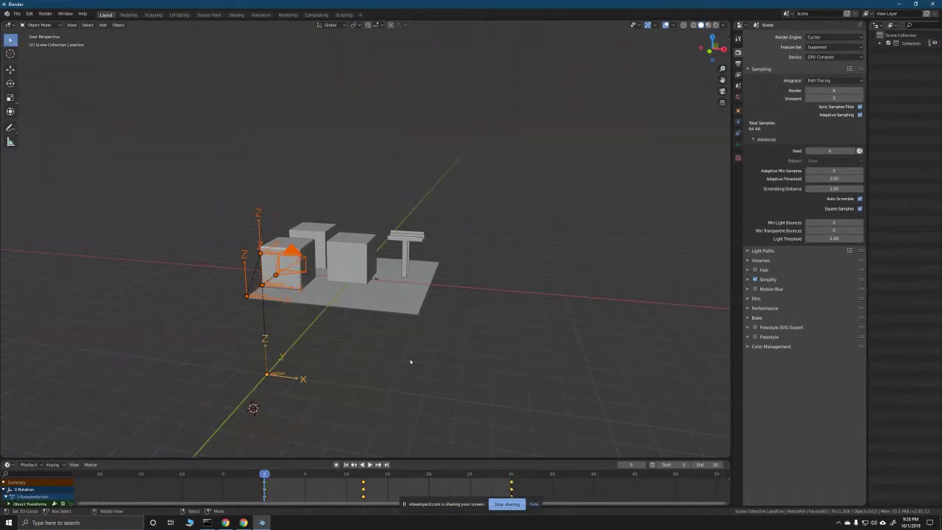
left_click_drag(382, 359, 318, 300)
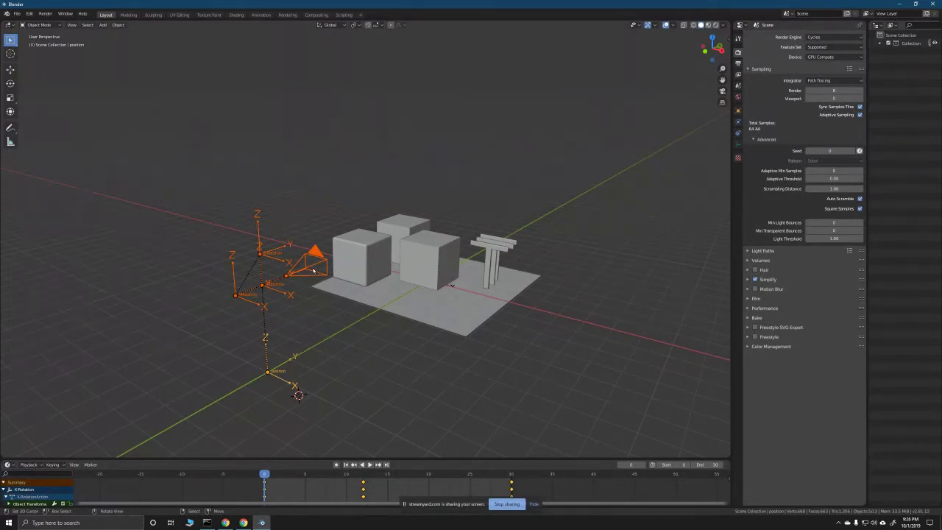
left_click_drag(318, 280, 328, 373)
Step: Rotate the ground plane 90° about the X axis so it stands upright behind the camera rig
left_click(462, 354)
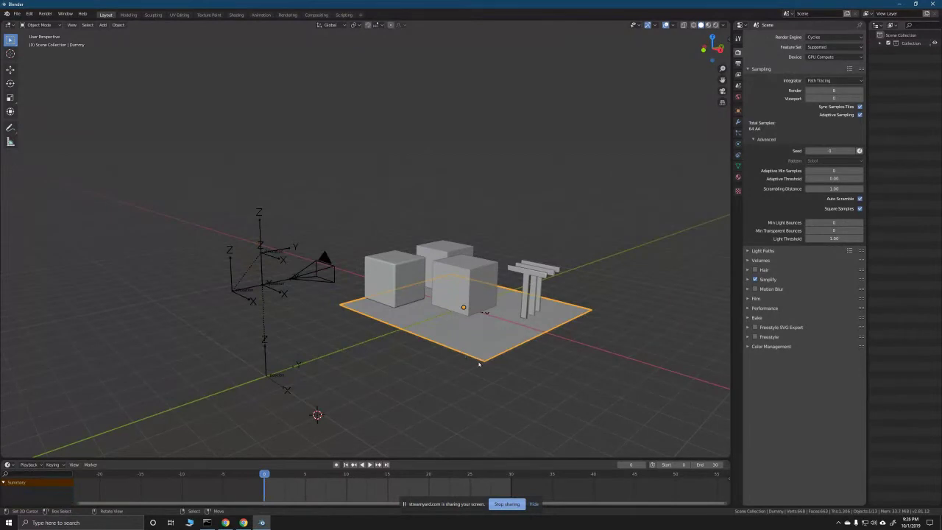
type("rx90")
key("Return")
key("KP_1")
key("KP_8")
key("KP_4")
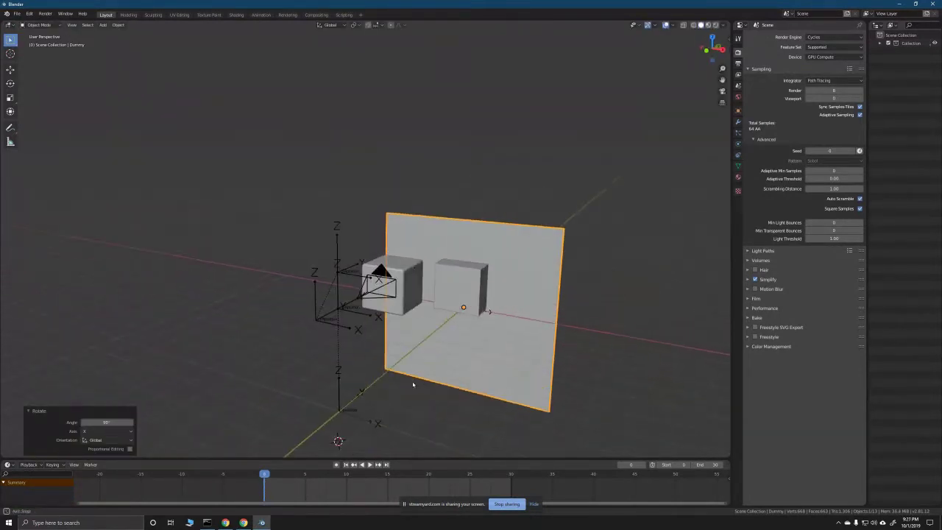
Step: Select the camera and its position empty in turn, and examine their orientation relative to the upright plane
left_click(383, 286)
left_click_drag(366, 296, 366, 297)
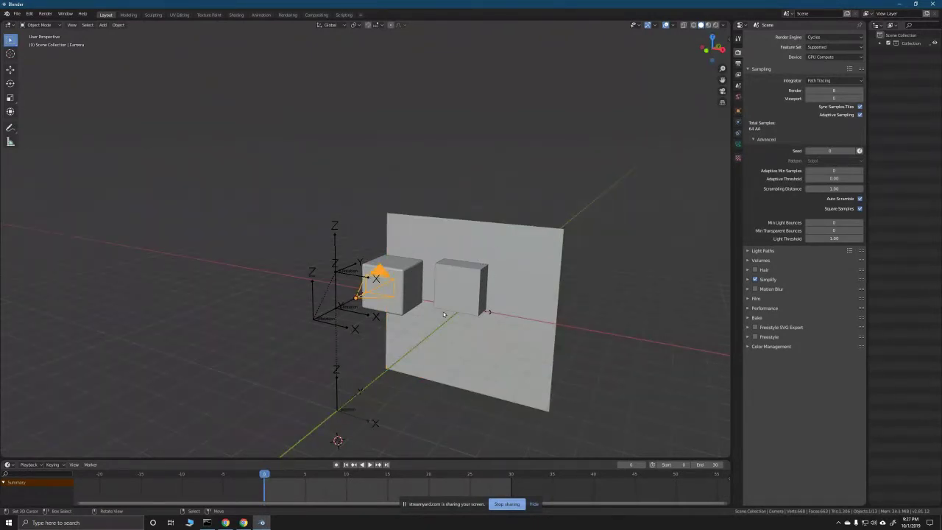
scroll(441, 315, "up", 3)
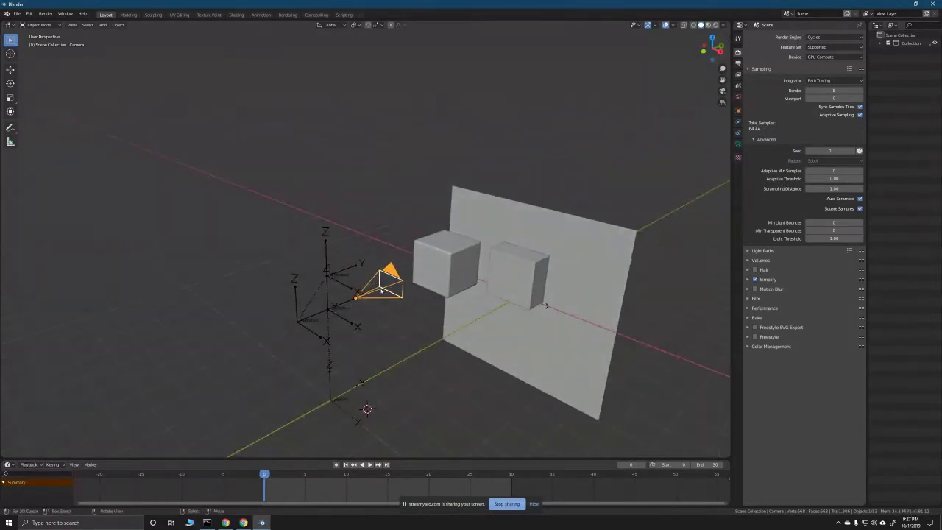
left_click_drag(380, 292, 412, 382)
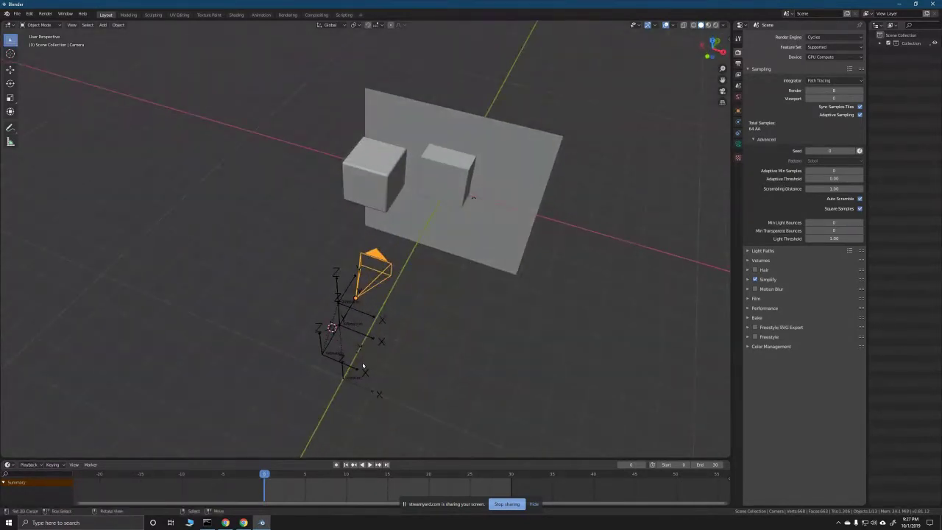
left_click(359, 387)
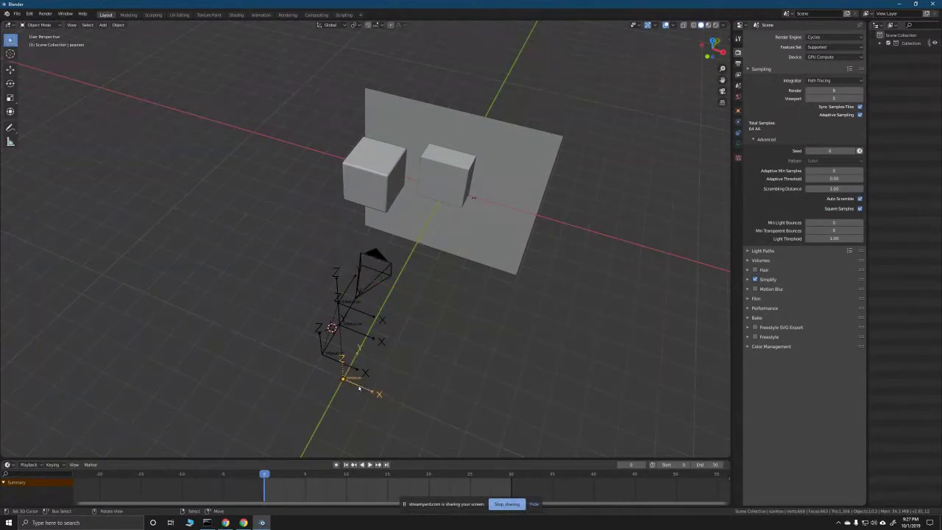
left_click(375, 286)
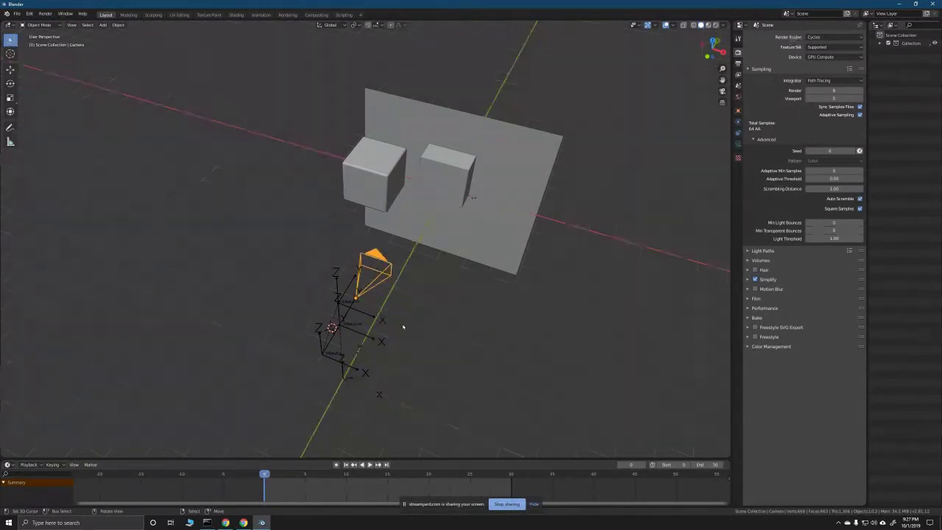
left_click_drag(377, 276, 441, 265)
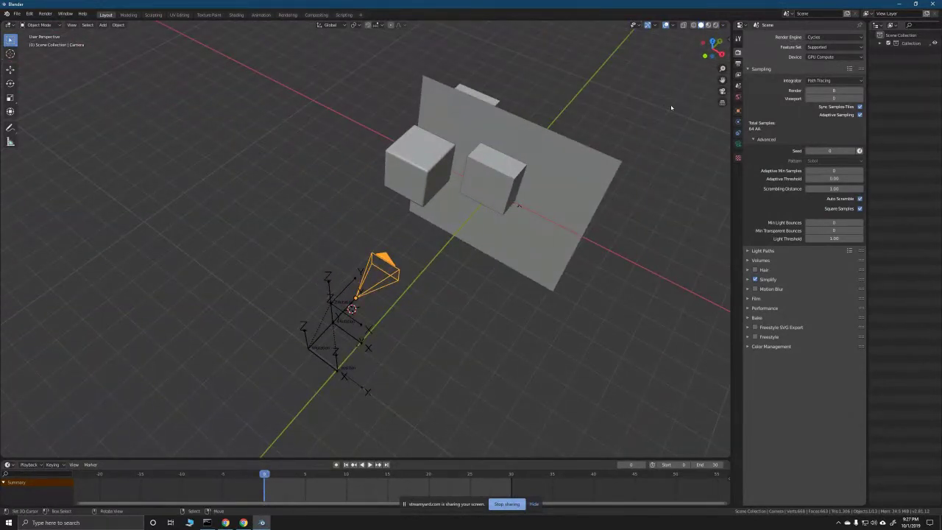
Step: Show the camera's location, rotation and scale values and compare them with its place in the scene
key("n")
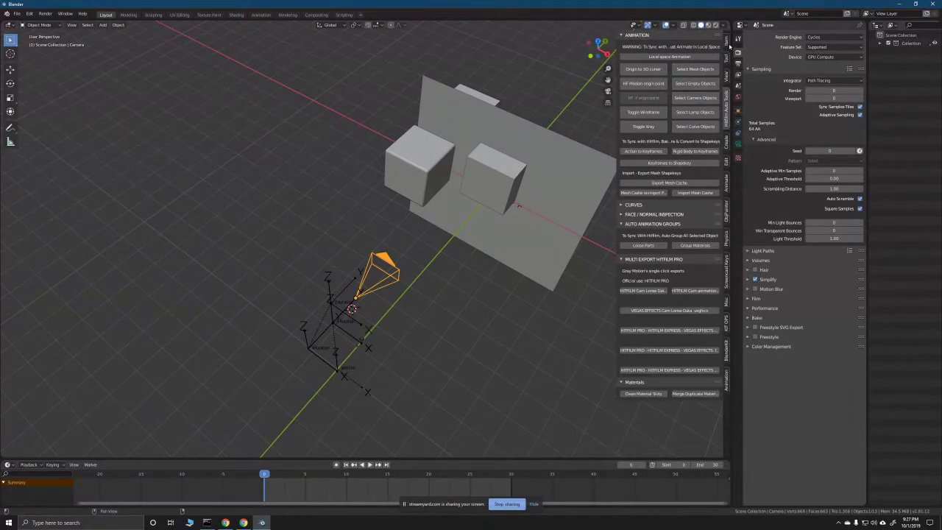
left_click(726, 59)
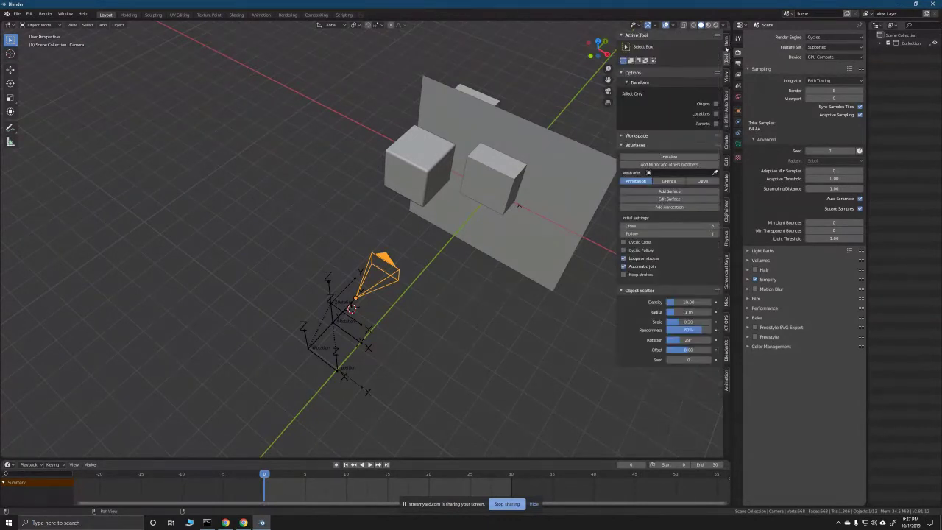
left_click(726, 43)
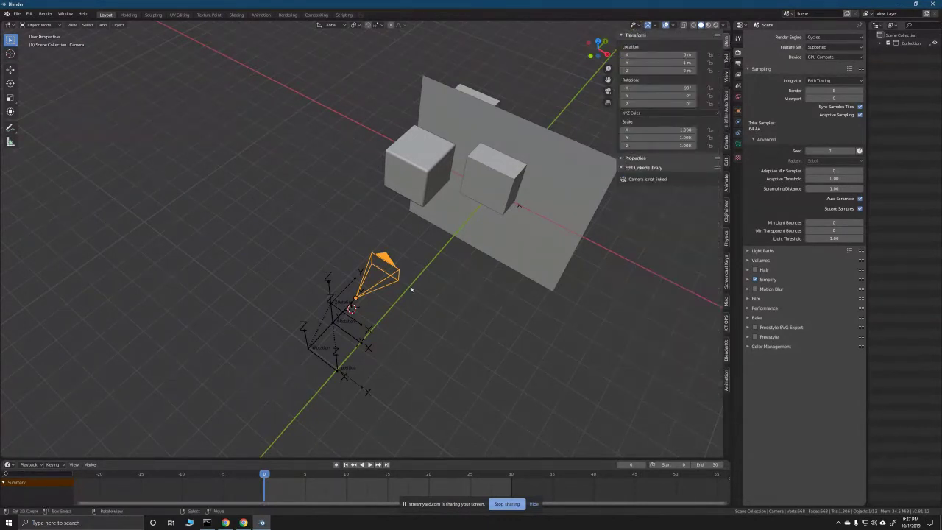
scroll(411, 290, "down", 2)
scroll(414, 343, "up", 5)
left_click_drag(348, 295, 326, 233)
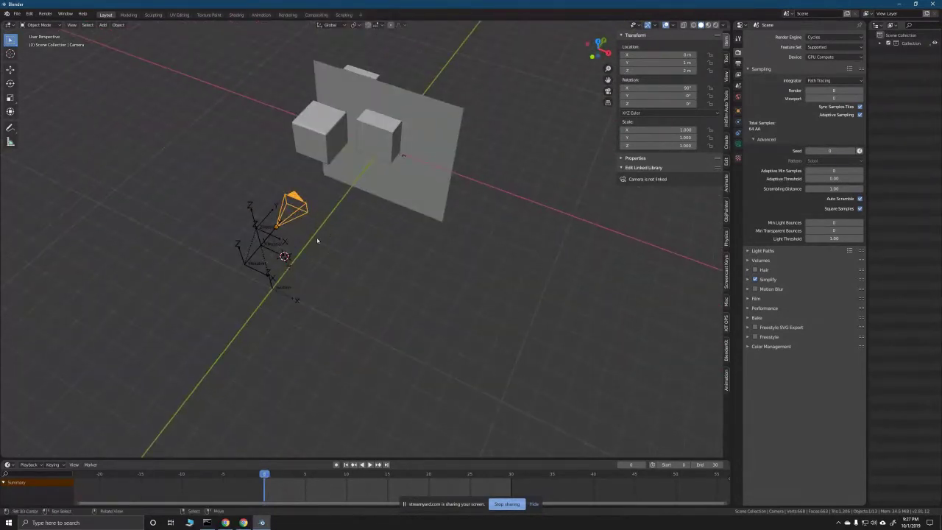
Step: Scrub the animation to frame 6 and examine the camera close up at its new place
left_click_drag(269, 490, 315, 496)
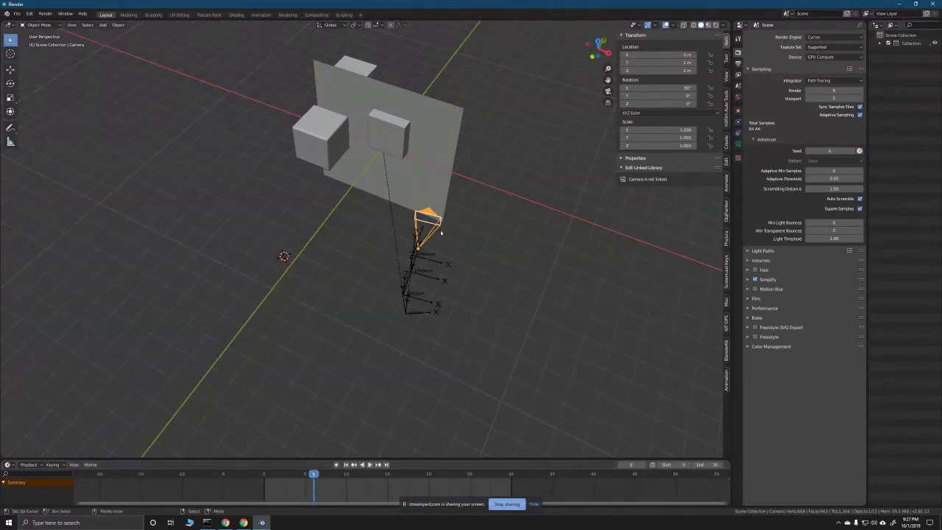
scroll(432, 233, "up", 5)
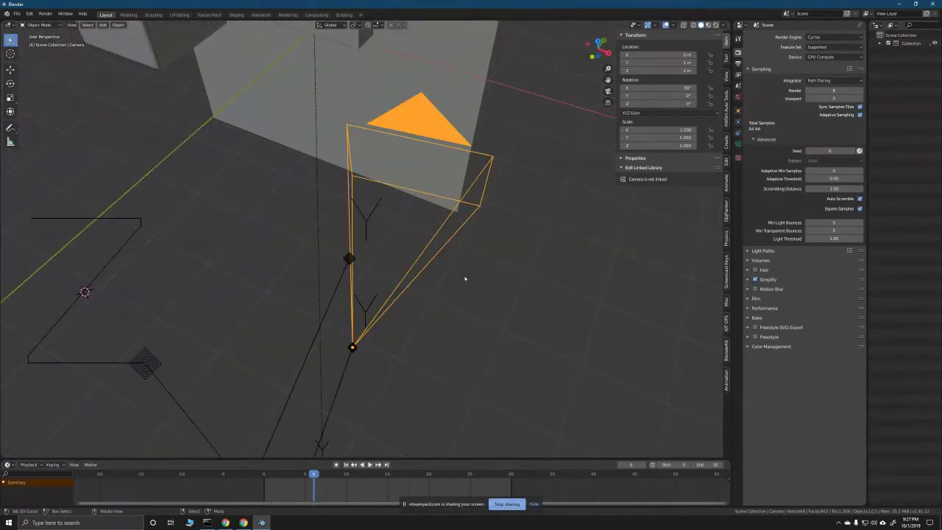
scroll(414, 243, "down", 5)
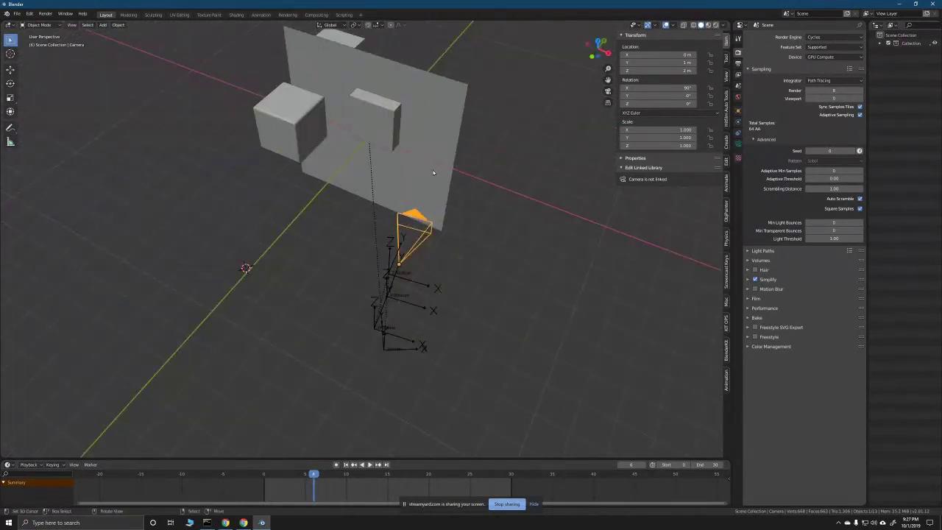
Step: Move the upright plane freely by about 1.27 m in X, 0.35 m in Y and -0.28 m in Z
left_click(432, 170)
key("g")
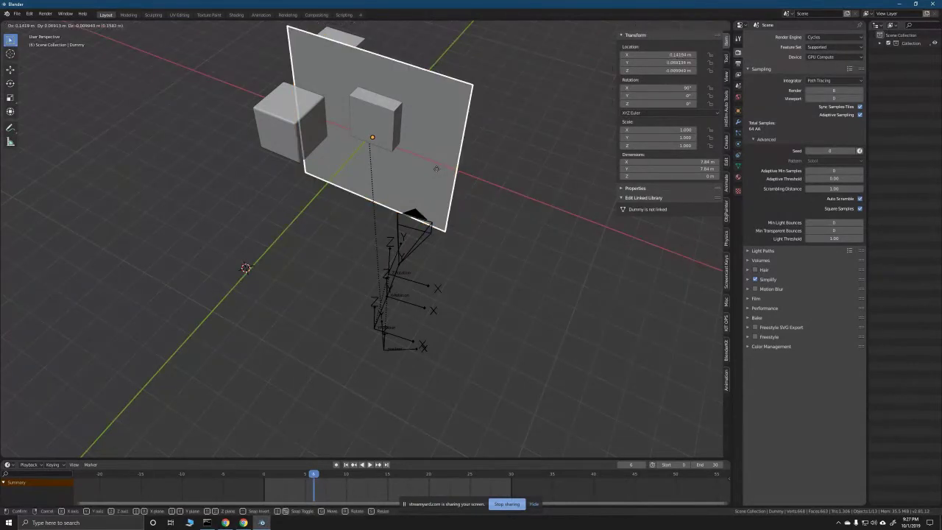
left_click(462, 181)
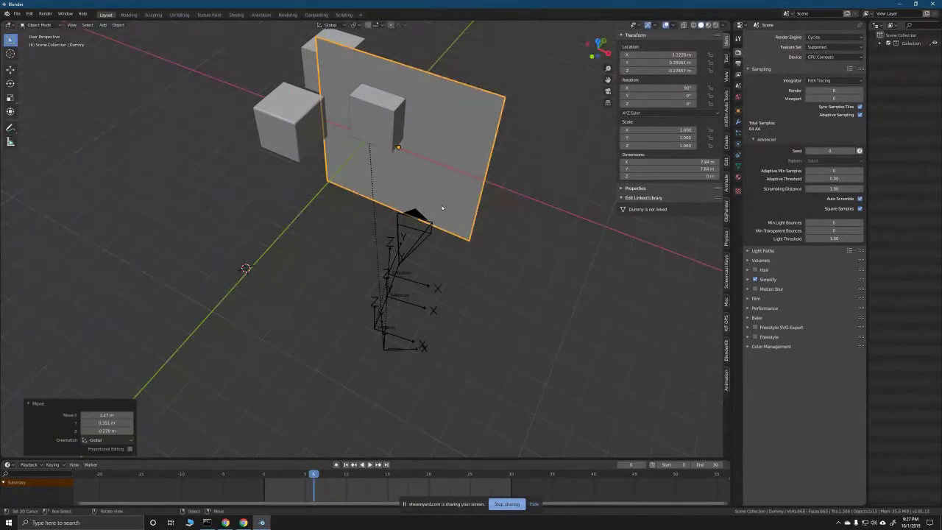
scroll(429, 233, "up", 2)
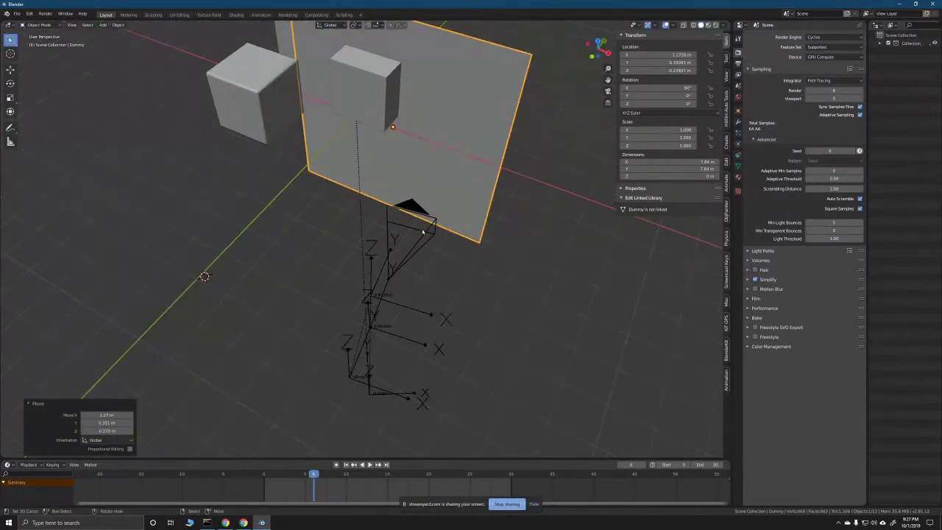
scroll(418, 243, "down", 3)
scroll(419, 250, "up", 3)
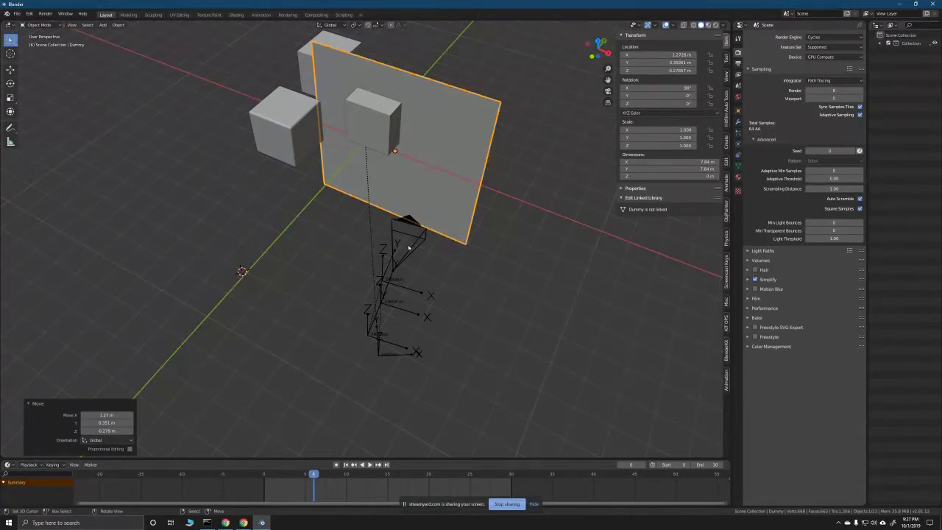
Step: Duplicate the camera and place the copy about 0.47 m in X, 0.13 m in Y and -0.21 m in Z from the original
left_click(409, 251)
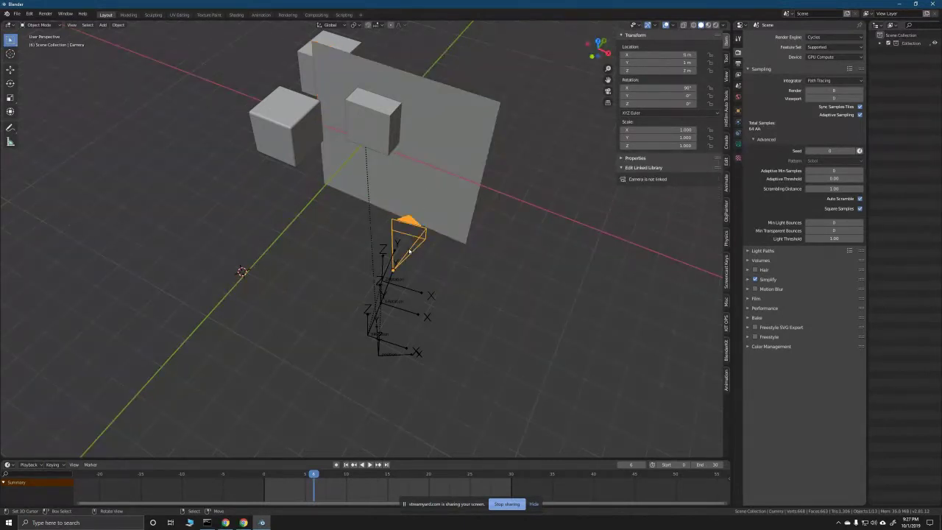
key("shift+d")
left_click(427, 256)
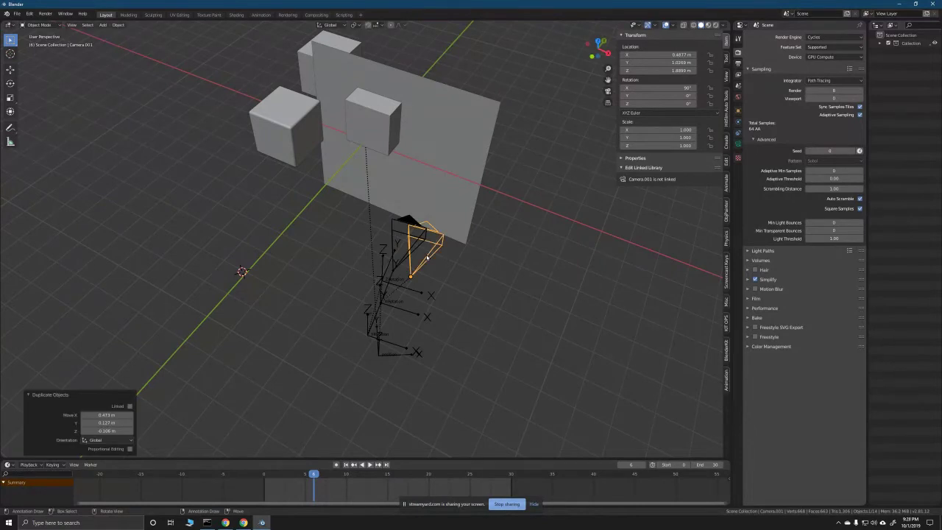
Step: Undo the camera duplication and reselect the original camera
key("ctrl+z")
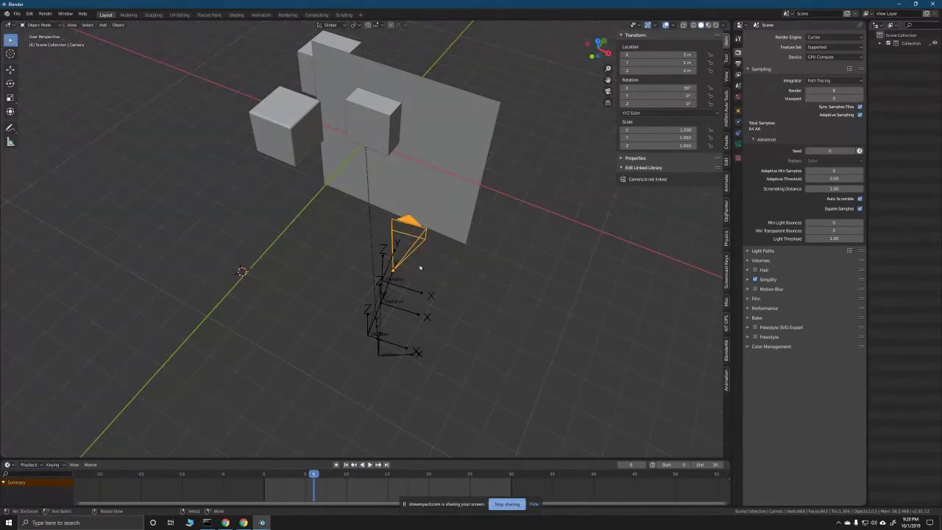
key("ctrl+z")
scroll(417, 269, "down", 2)
key("b")
left_click_drag(355, 248, 403, 240)
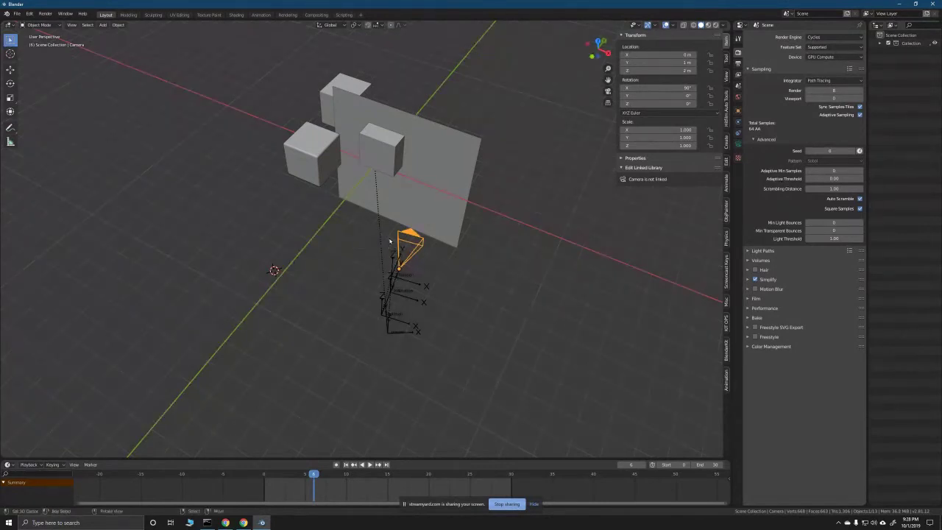
left_click(409, 251)
scroll(429, 273, "up", 3)
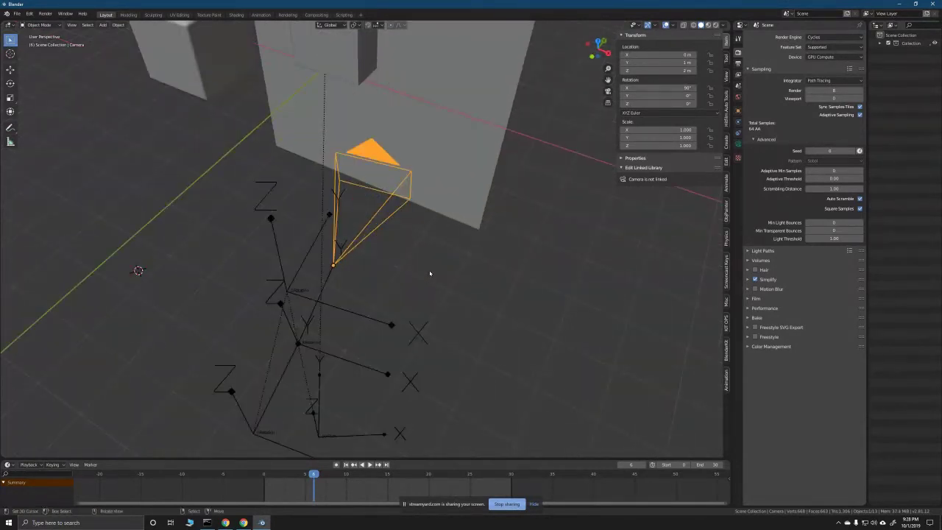
Step: Duplicate the camera in place, clear the copy's parent, and check the copy while scrubbing the animation at frame 6
key("shift+d")
key("Escape")
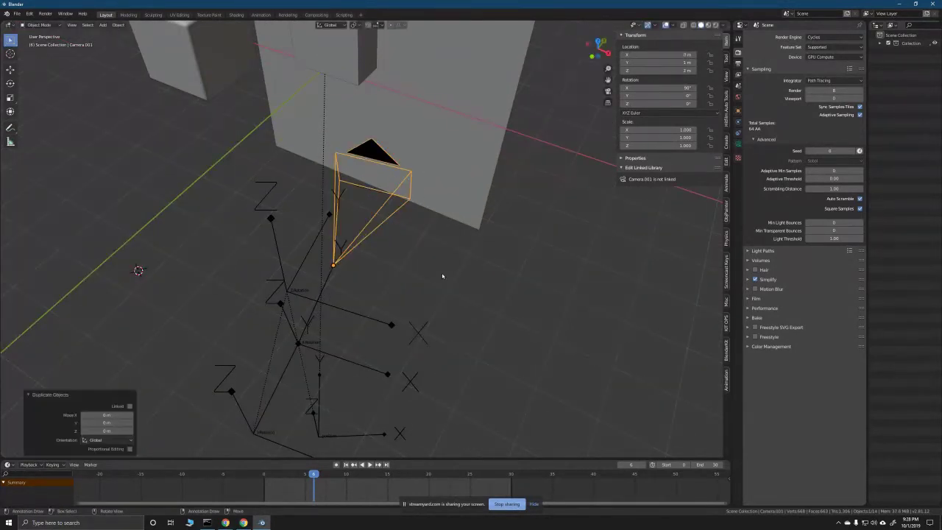
key("alt+p")
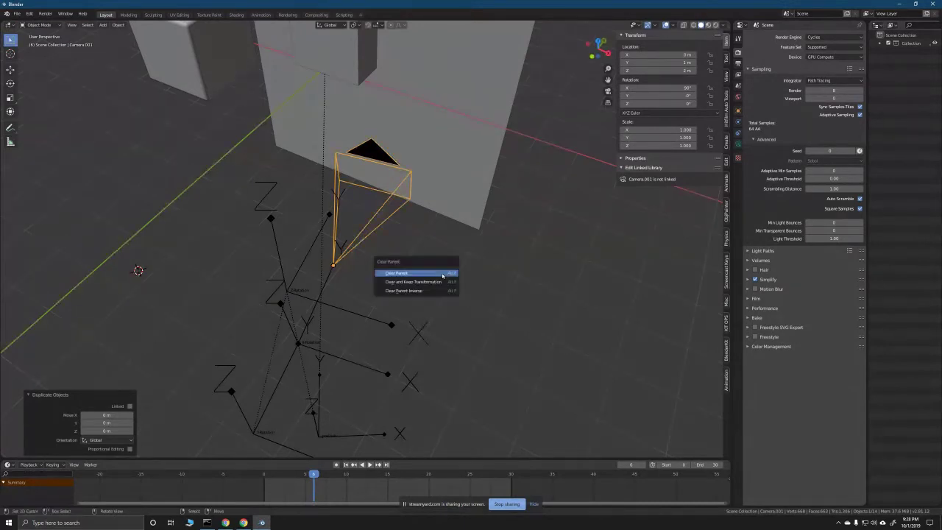
left_click(442, 276)
scroll(442, 276, "down", 5)
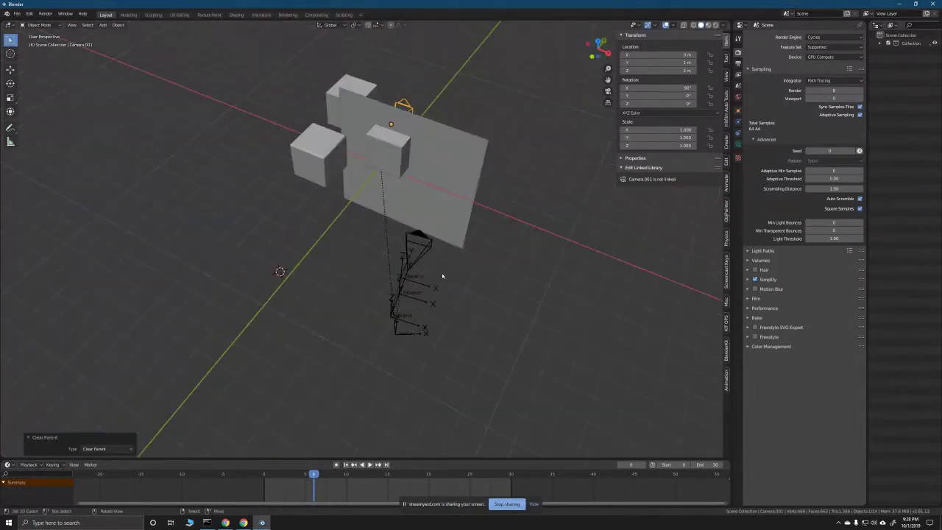
key("space")
mouse_move(328, 492)
left_mouse_down()
mouse_move(341, 492)
mouse_move(316, 492)
left_mouse_up()
key("space")
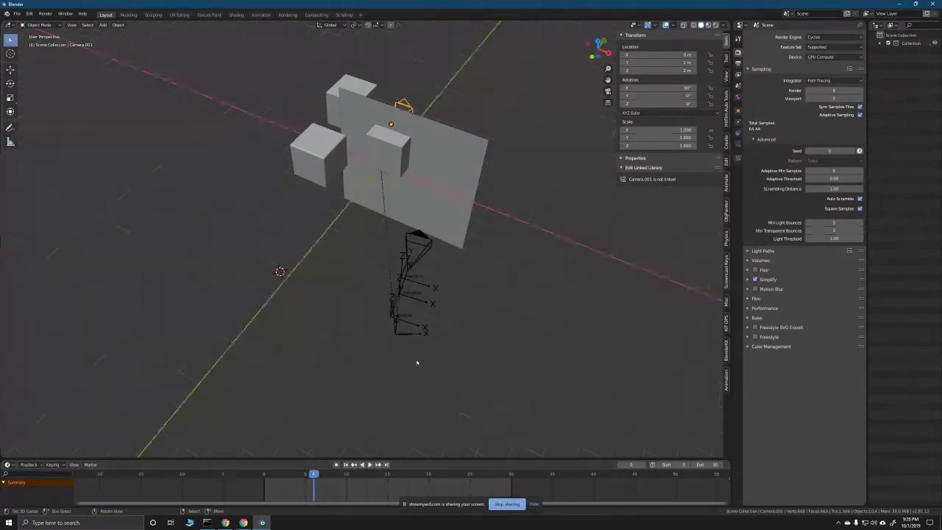
Step: In top view, move the camera copy about 5.17 m in X and -8.31 m in Y onto the original and rotate it about 11.4° around Z
key("KP_7")
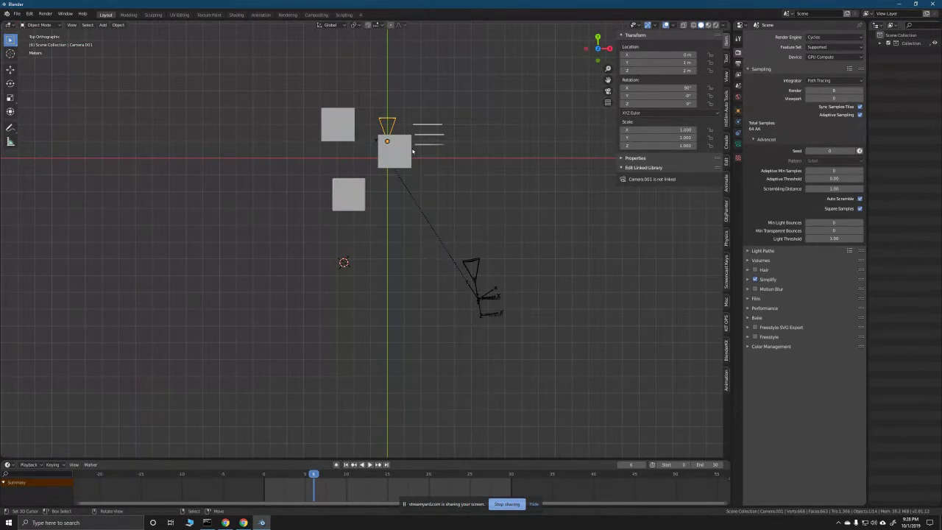
key("g")
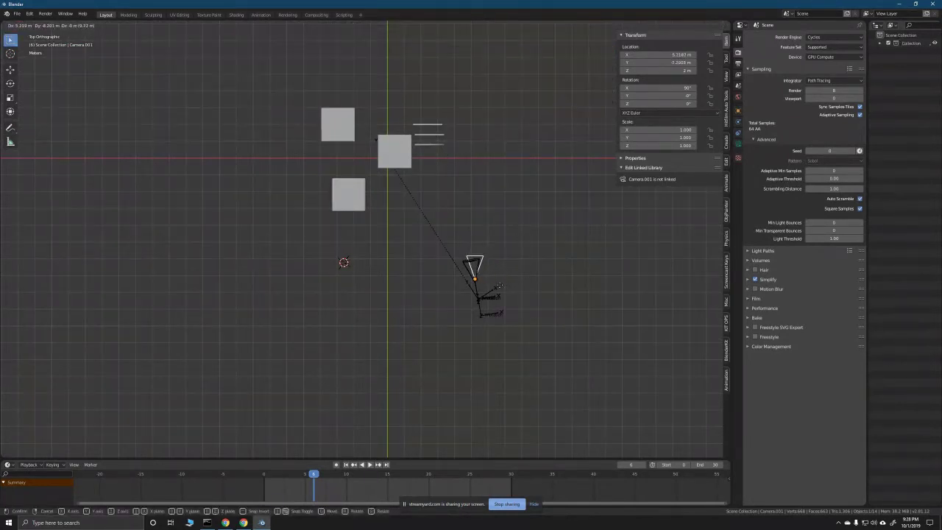
left_click(536, 283)
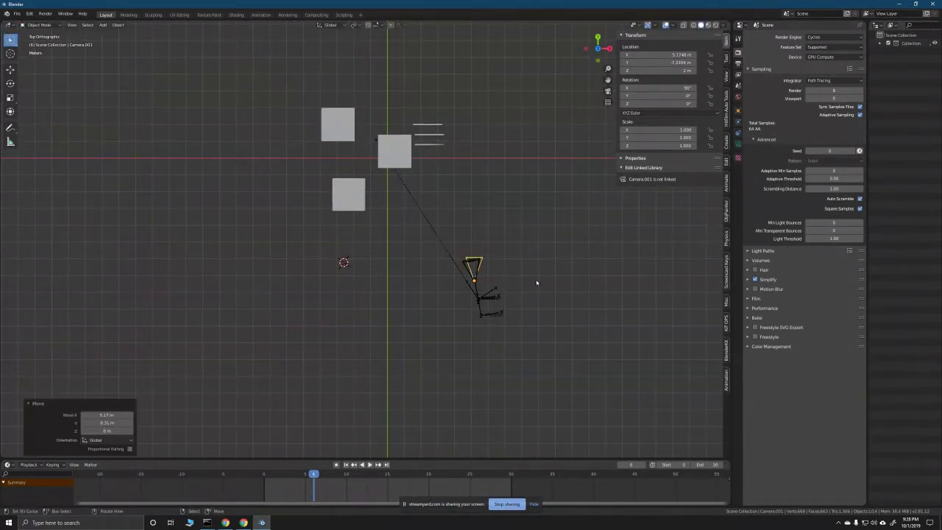
key("r")
key("z")
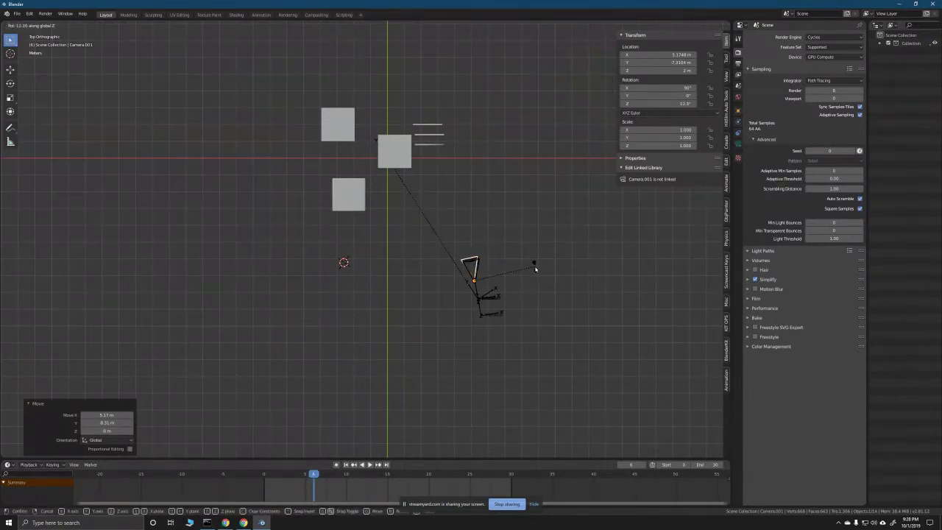
left_click(539, 267)
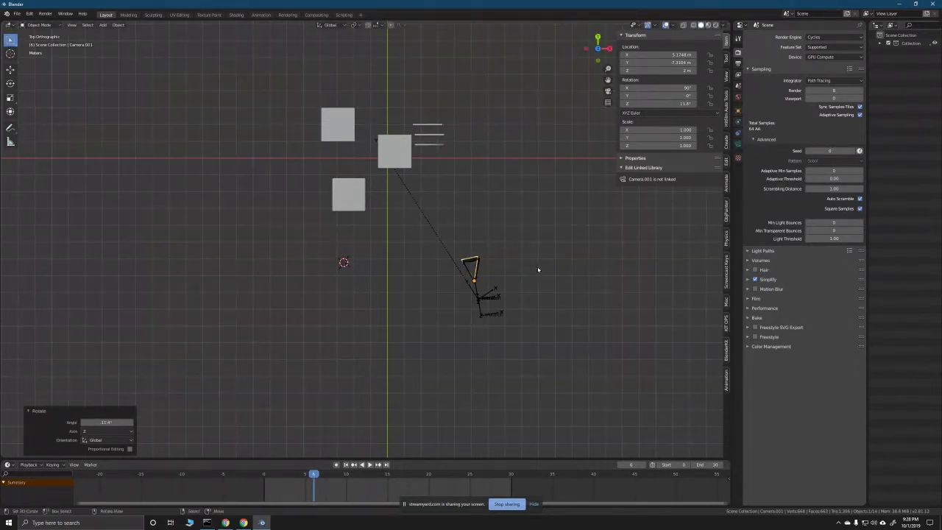
Step: Play and scrub the animation to frame 5 and compare the unparented camera copy with the rigged original
scroll(532, 275, "up", 4)
left_click_drag(508, 331, 450, 276)
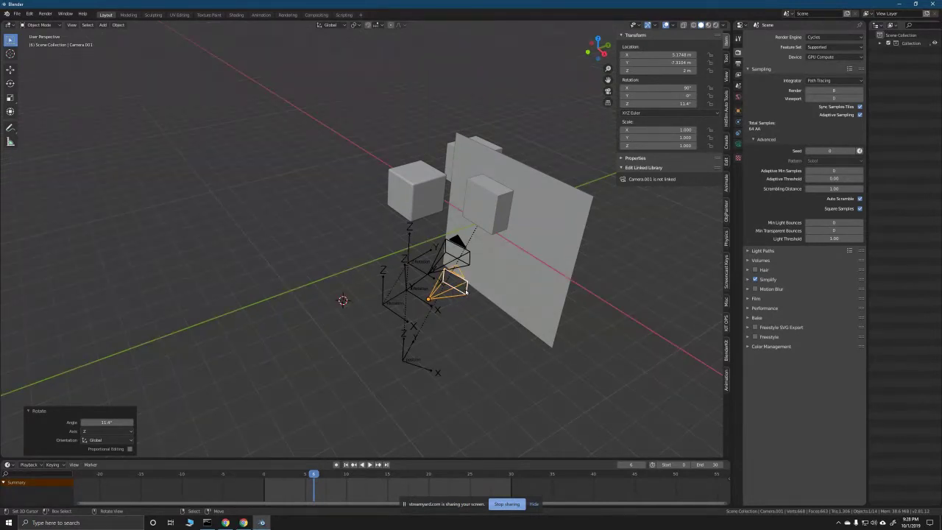
key("space")
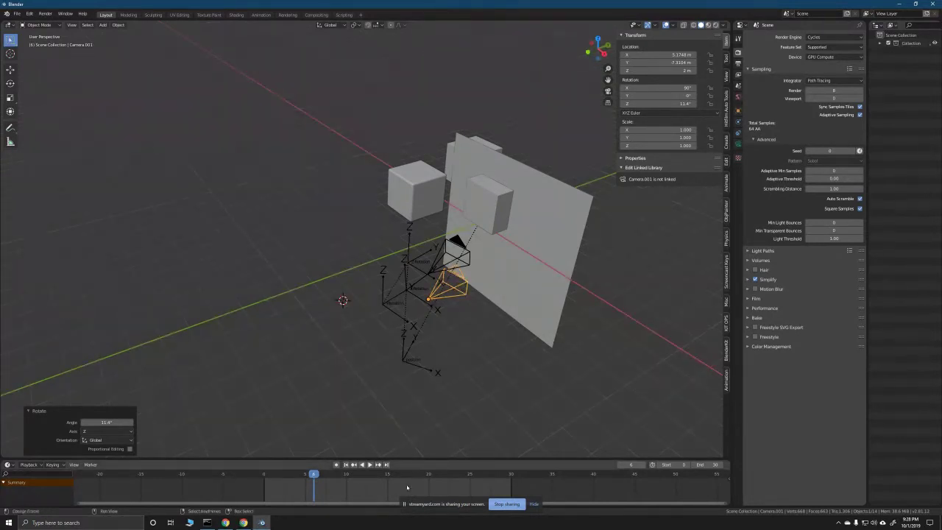
left_click_drag(387, 492, 305, 492)
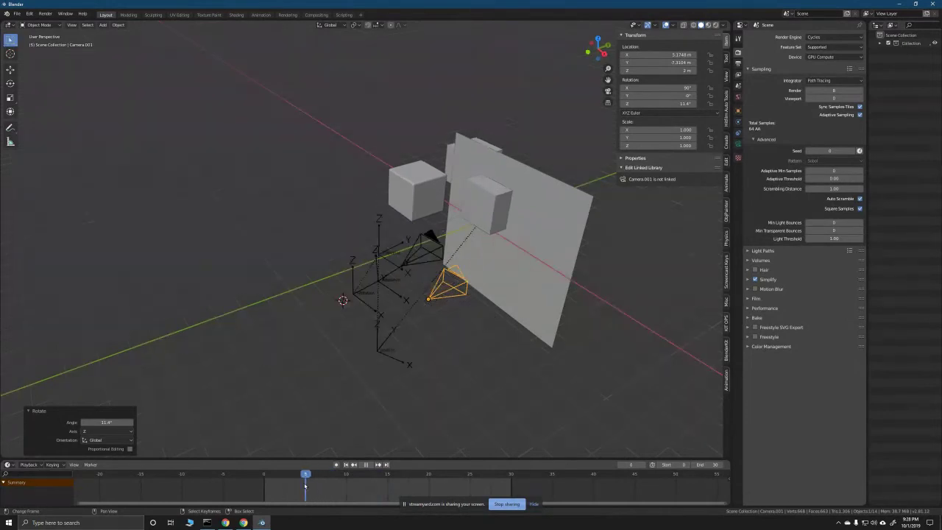
key("space")
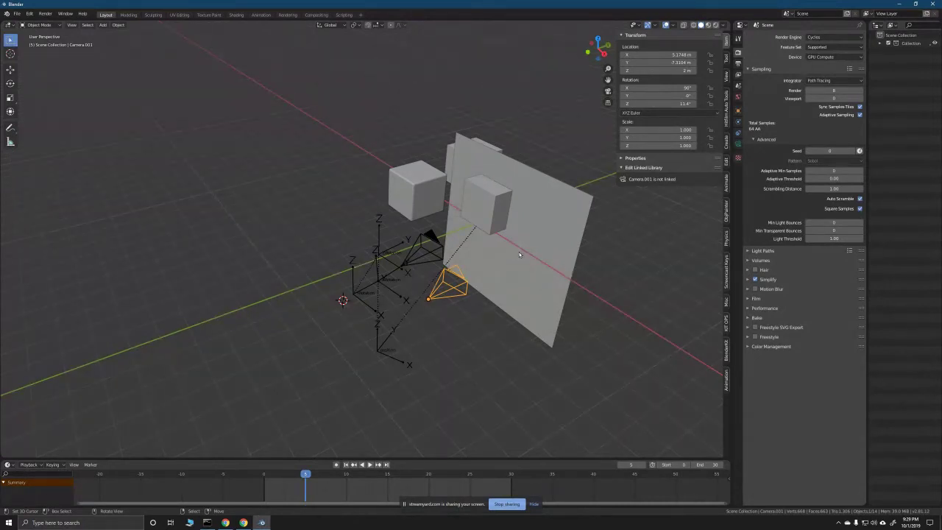
scroll(527, 279, "up", 1)
mouse_move(505, 338)
left_mouse_down()
mouse_move(433, 399)
mouse_move(393, 380)
mouse_move(515, 316)
mouse_move(511, 353)
mouse_move(446, 361)
mouse_move(493, 374)
mouse_move(530, 361)
mouse_move(471, 342)
mouse_move(491, 341)
left_mouse_up()
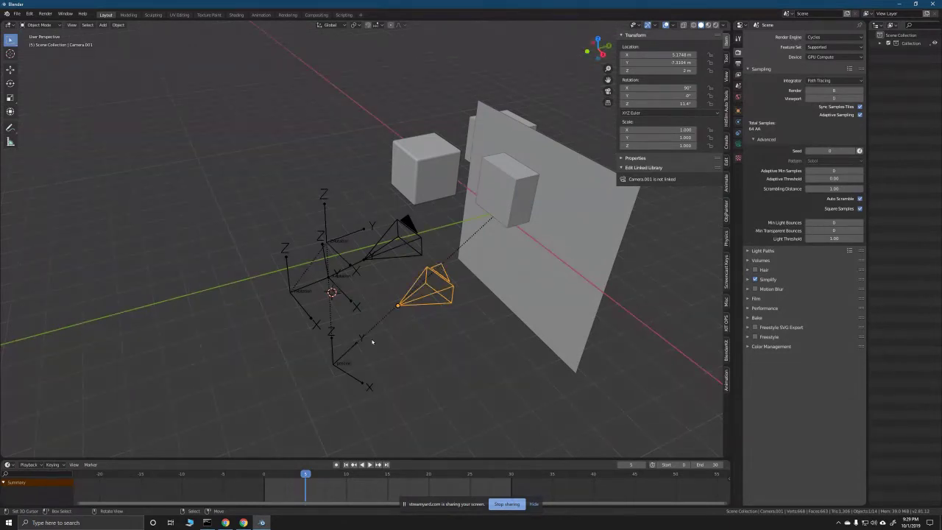
Step: Expand the scene's collection and delete all of its objects
scroll(371, 342, "down", 5)
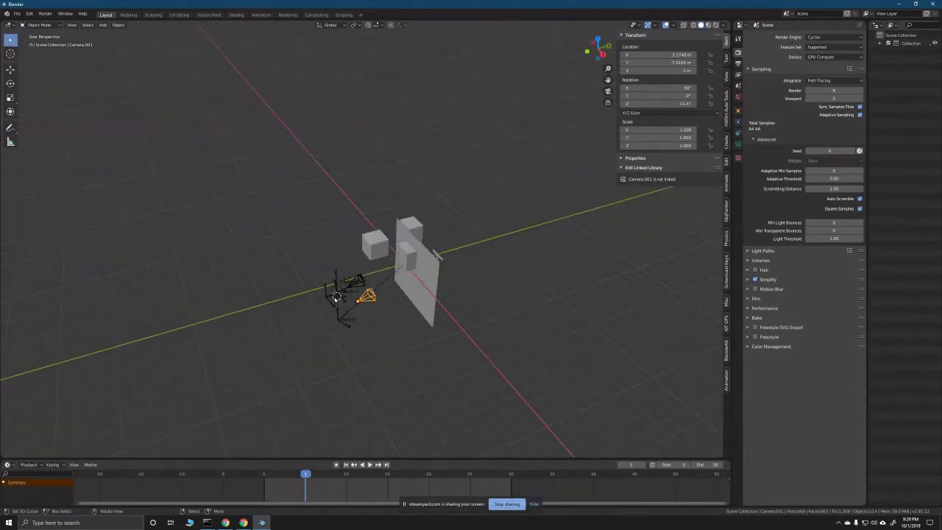
left_click(881, 43)
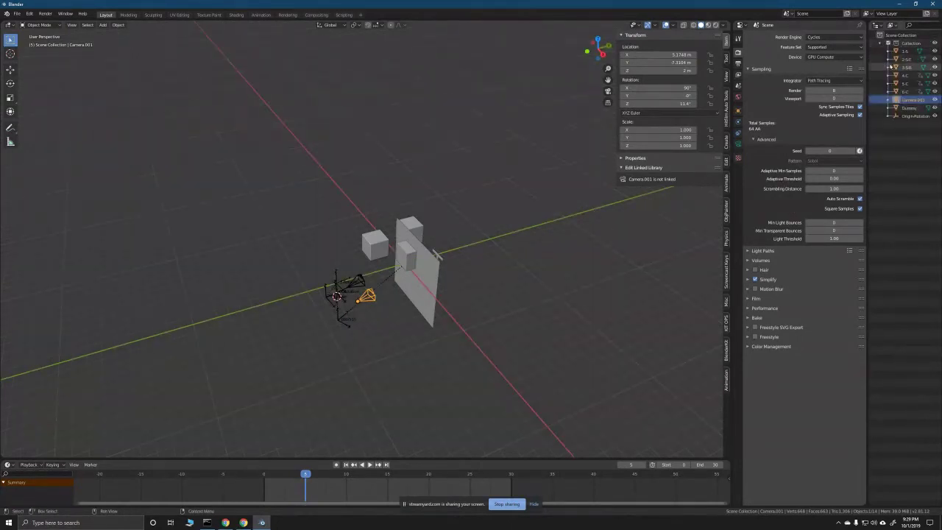
key("alt+a")
key("a")
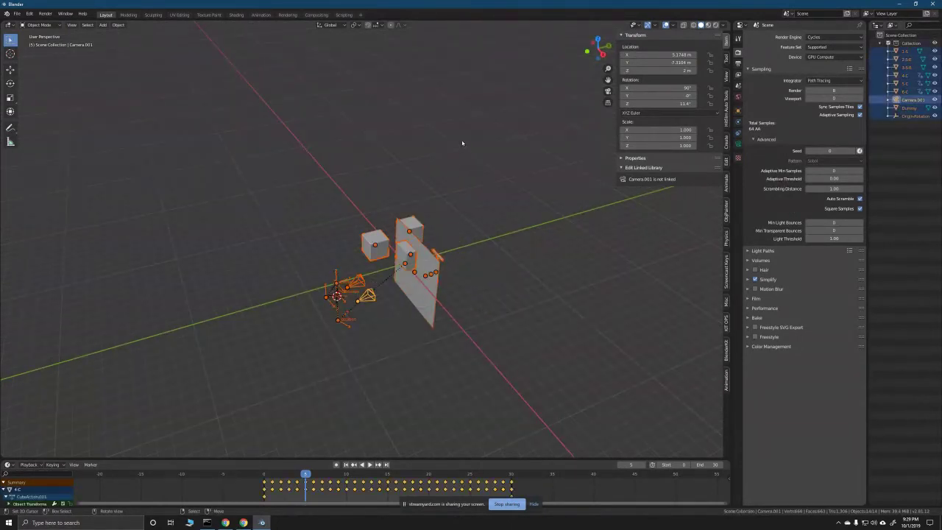
key("Delete")
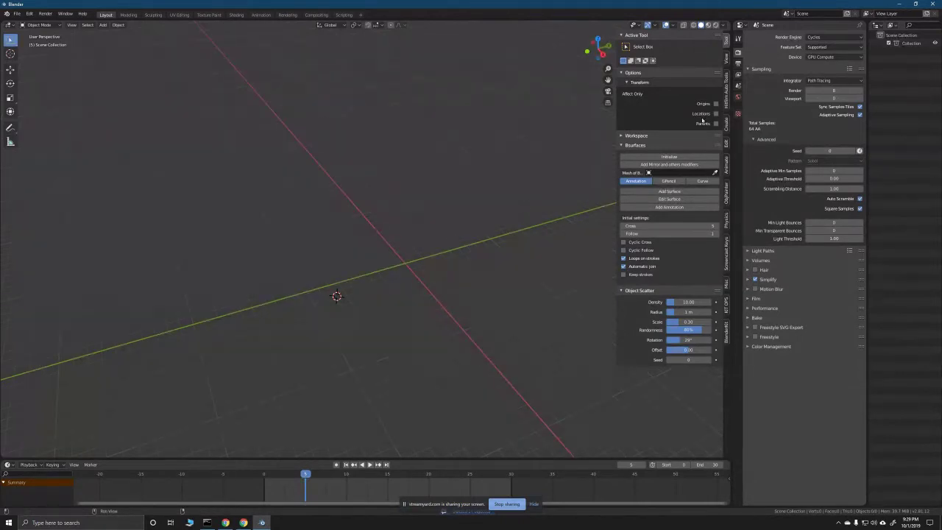
Step: Show the output settings and open the recent file hitfilm-bmw-scene-demo-EULER-2.81.blend
left_click(738, 65)
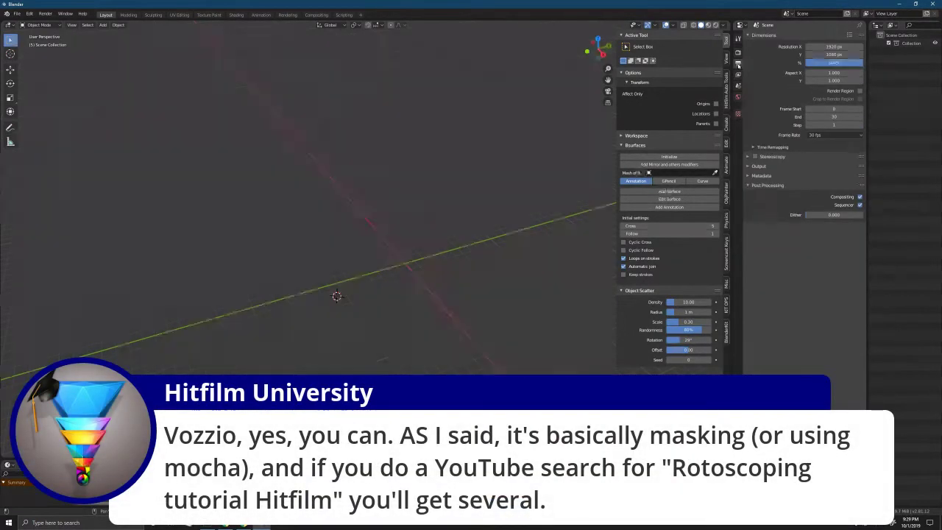
left_click(16, 13)
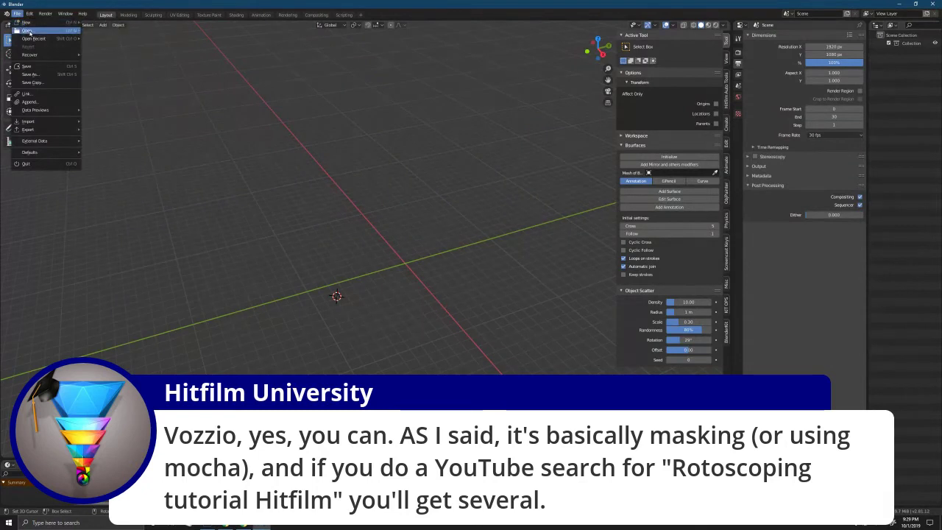
mouse_move(34, 39)
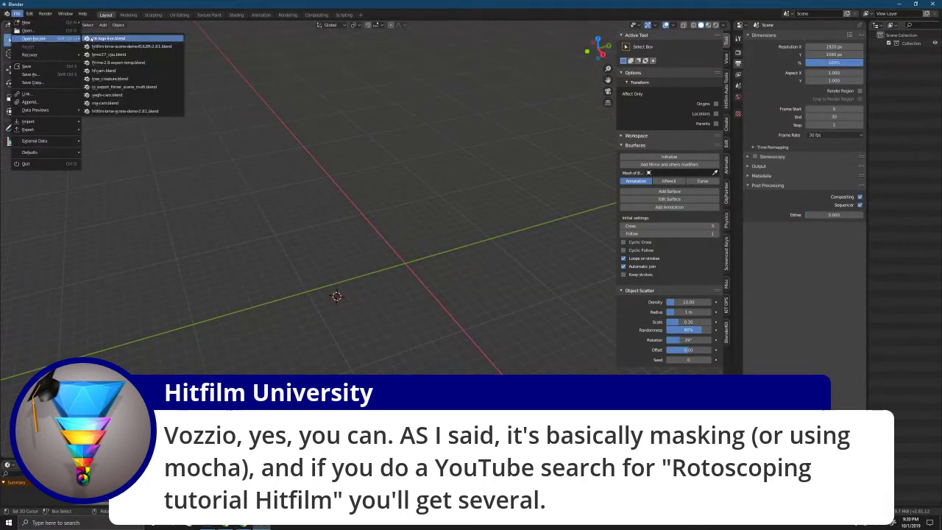
left_click(125, 38)
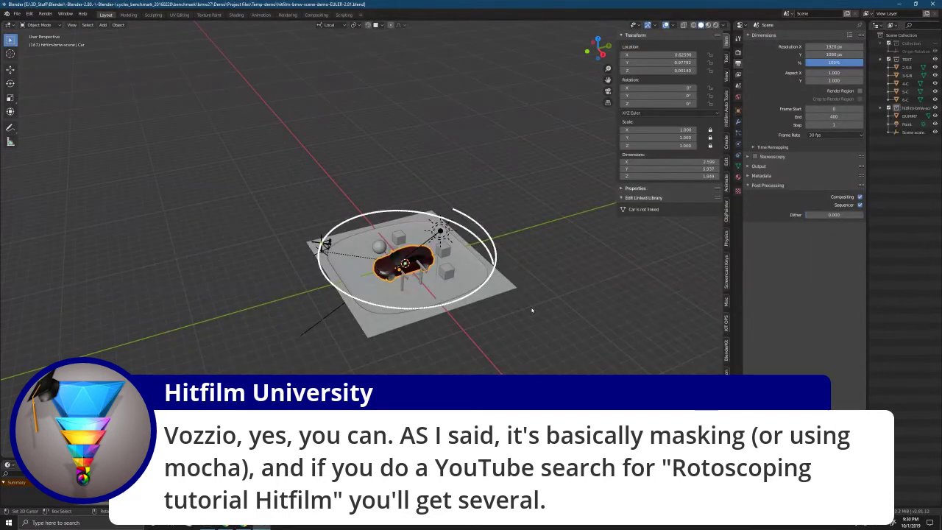
Step: Shrink the window to reveal the desktop wallpaper and examine the car scene with its surrounding camera path
left_click(915, 4)
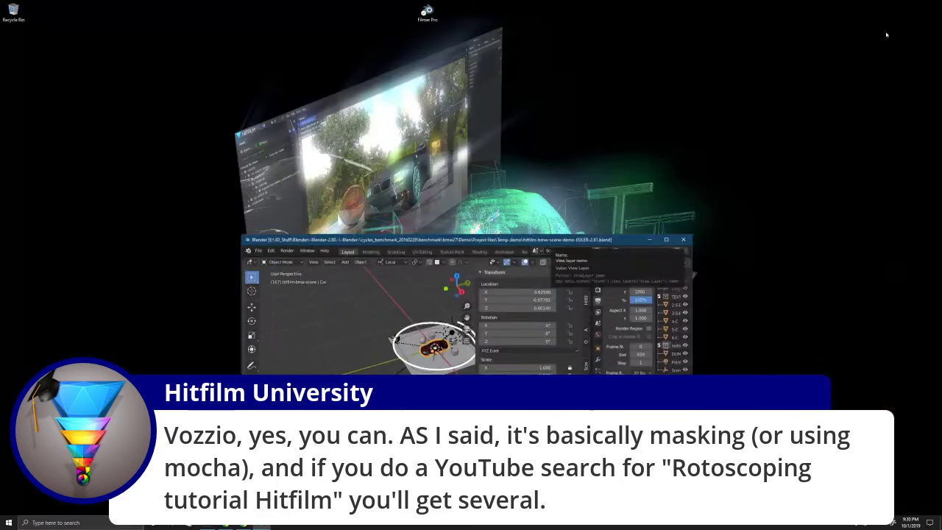
scroll(414, 343, "up", 5)
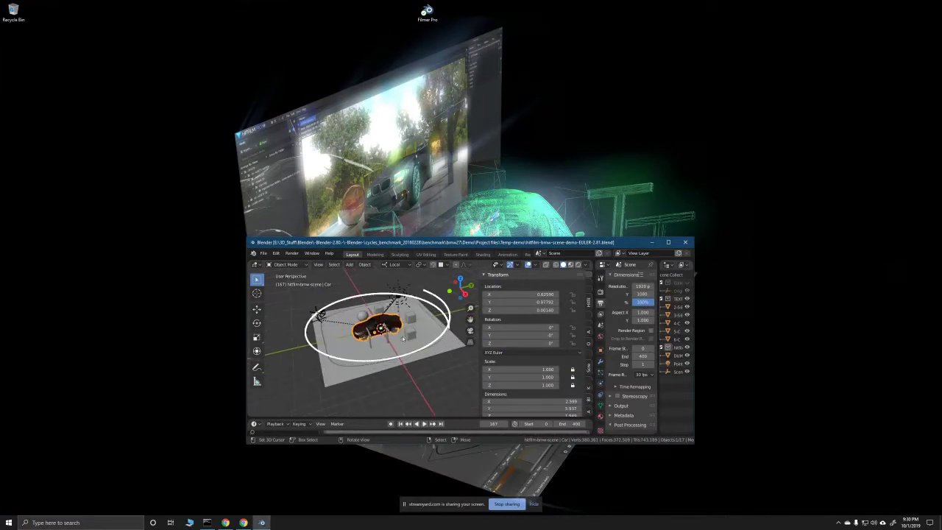
left_click_drag(415, 343, 443, 331)
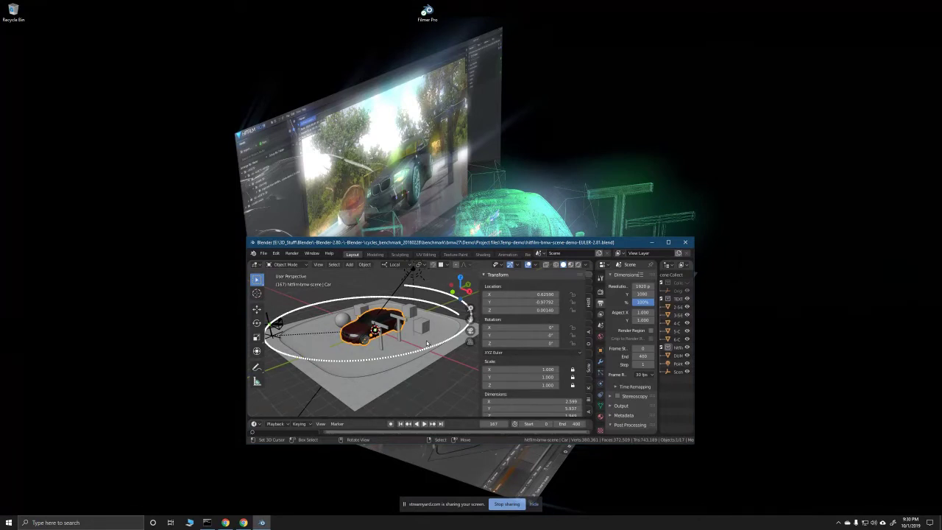
scroll(439, 339, "down", 2)
scroll(361, 344, "up", 3)
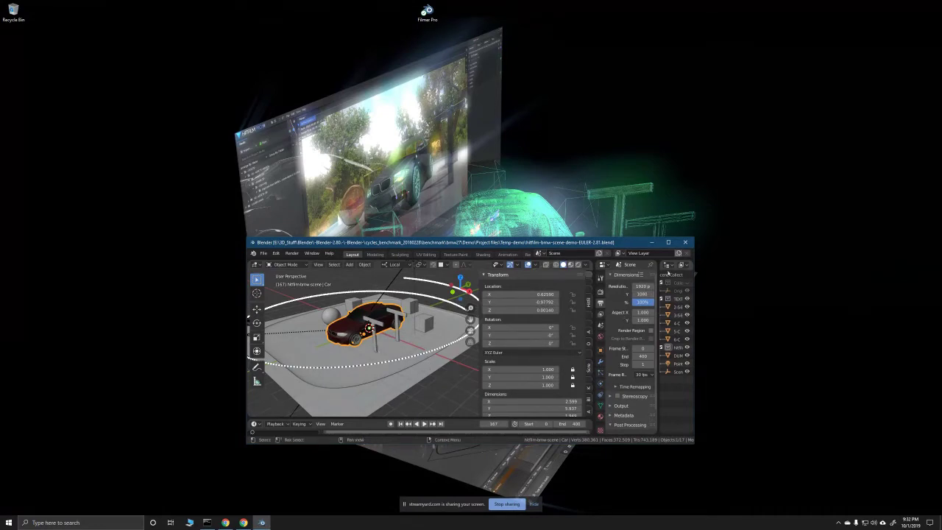
Step: Maximize the window, examine the denoising compositing nodes and the view layer's render passes, and return the window to its smaller size
left_click(667, 244)
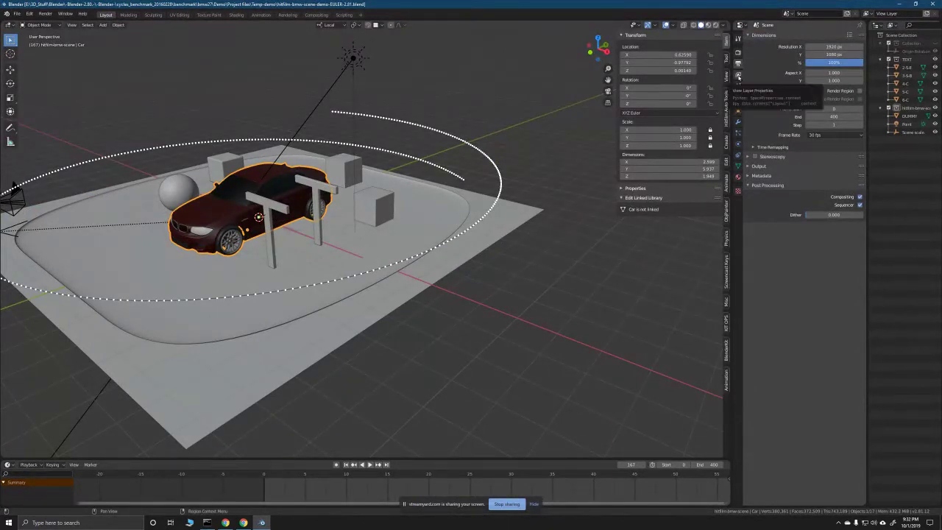
left_click(315, 14)
scroll(547, 217, "down", 2)
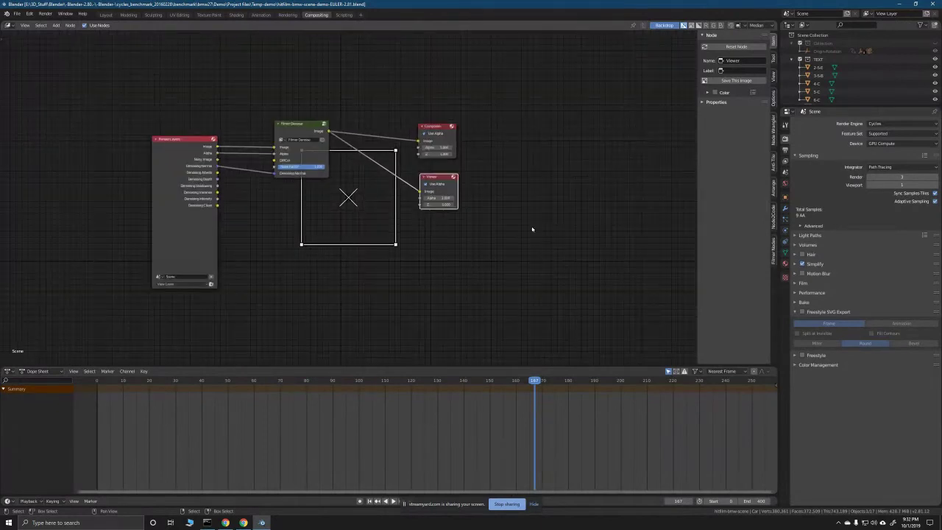
scroll(515, 227, "up", 1)
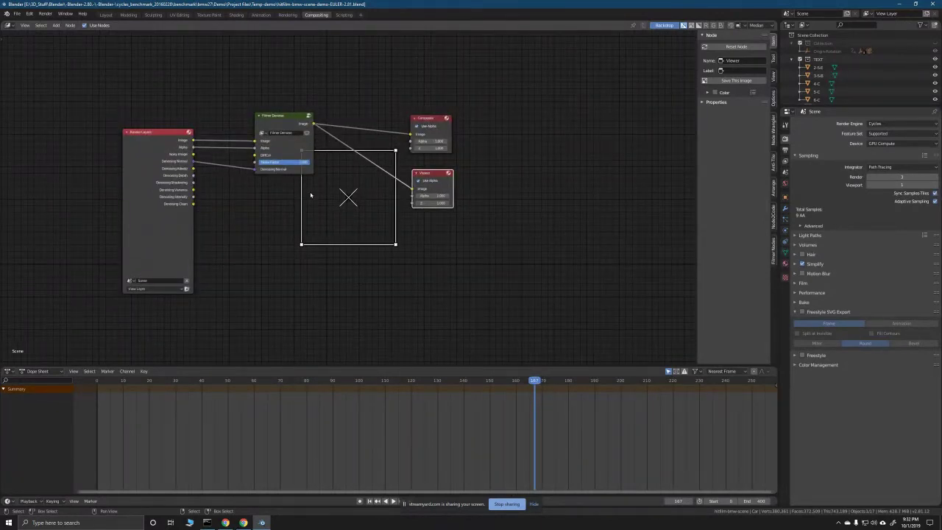
left_click(784, 162)
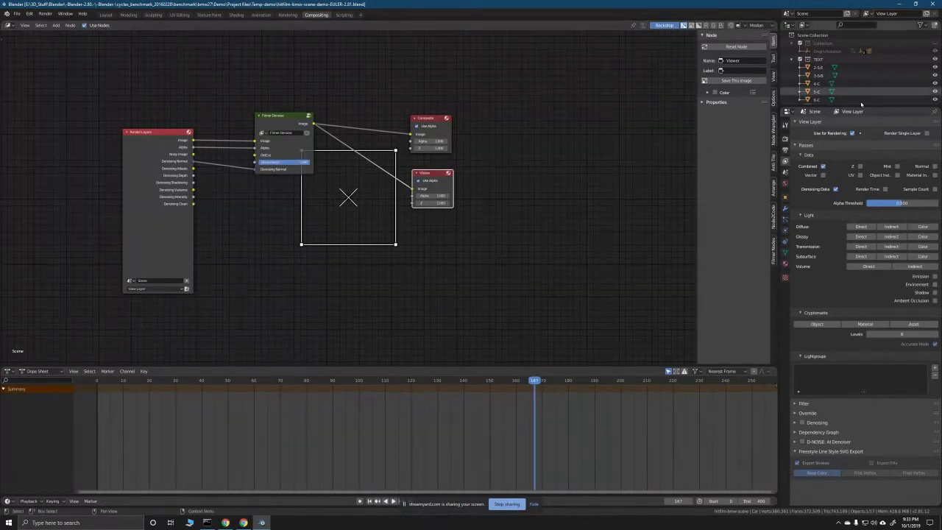
left_click(914, 5)
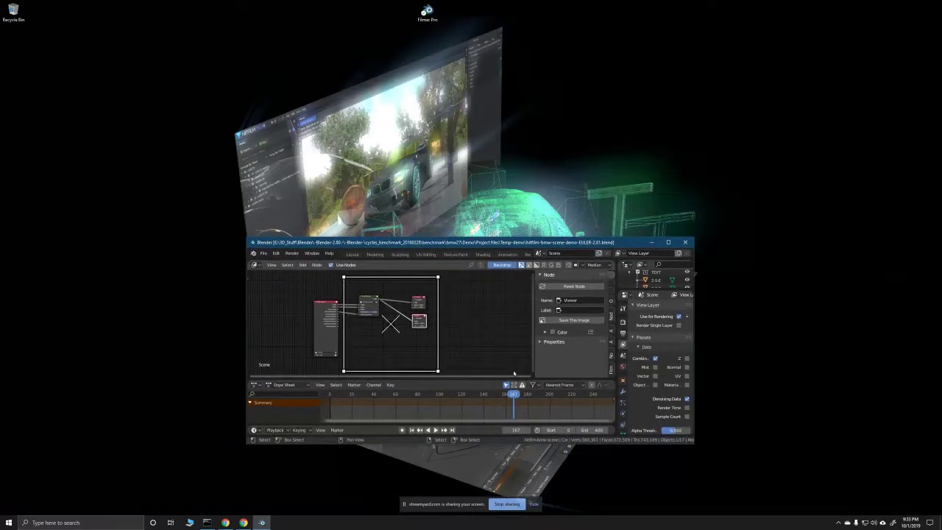